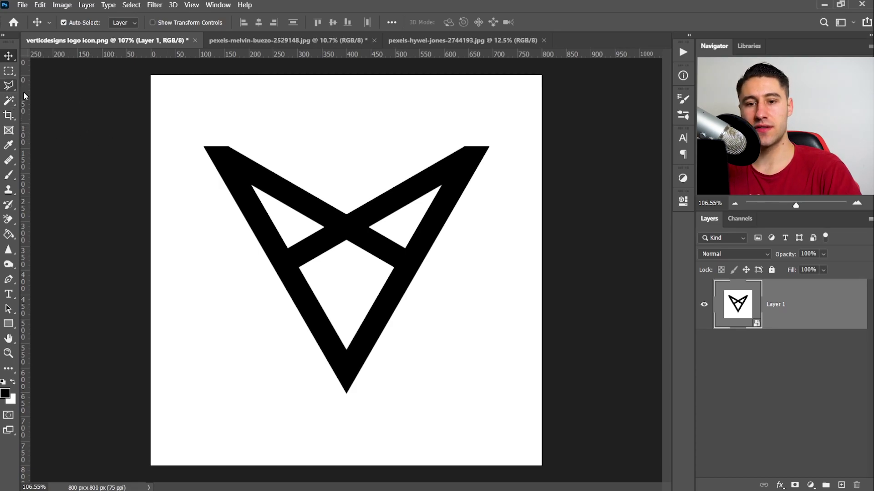
Select the white area surrounding the logo with the Magic Wand Tool
left_click(8, 102)
right_click(8, 102)
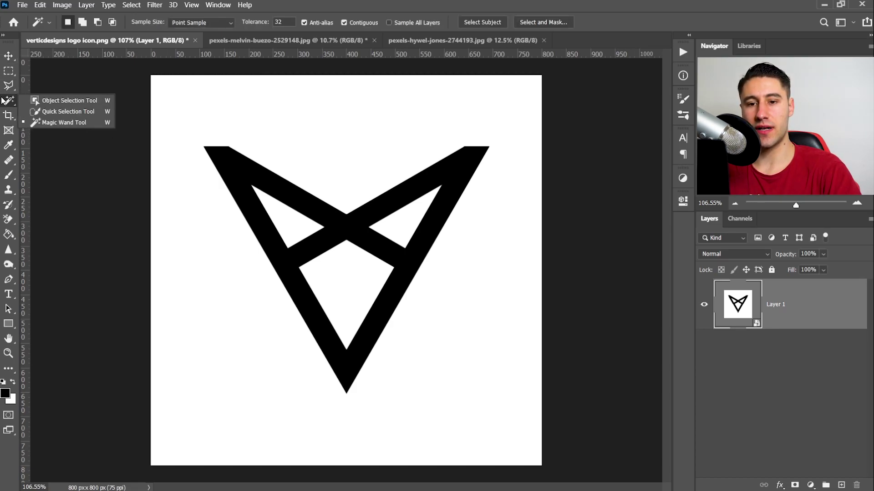
left_click(44, 123)
left_click(301, 111)
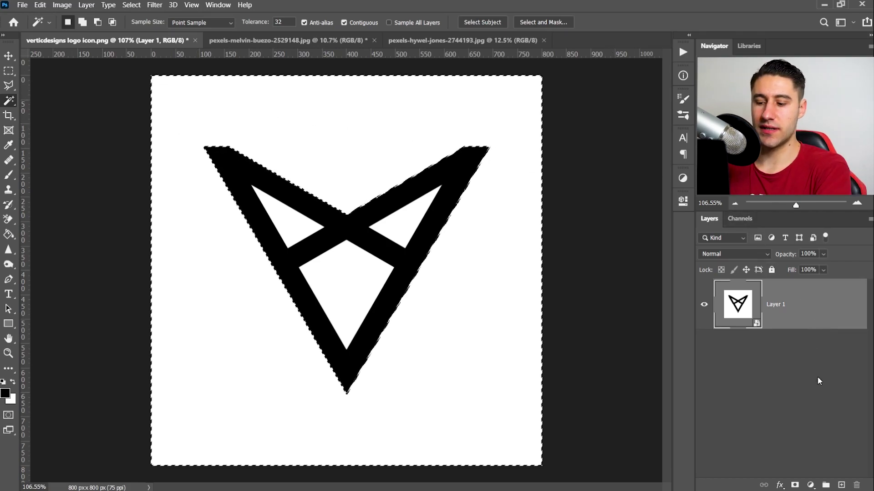
Rasterize Layer 1 and delete the selected white area around the logo
right_click(783, 289)
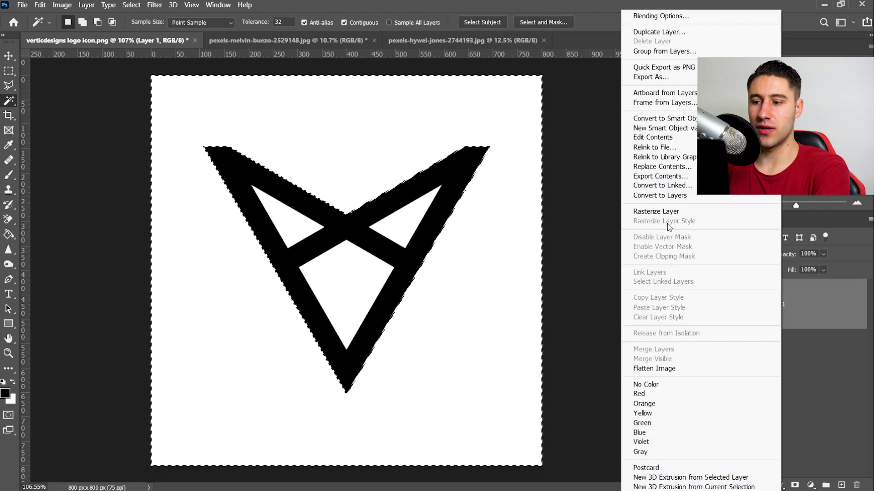
left_click(654, 212)
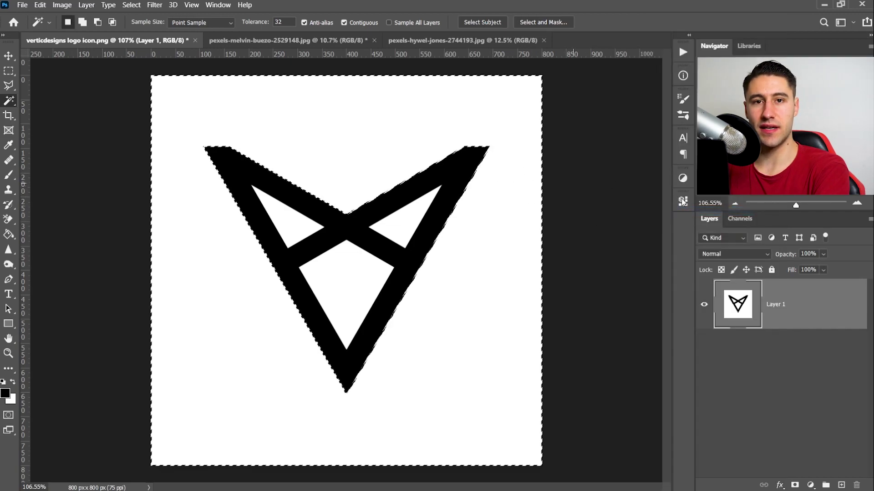
key("Delete")
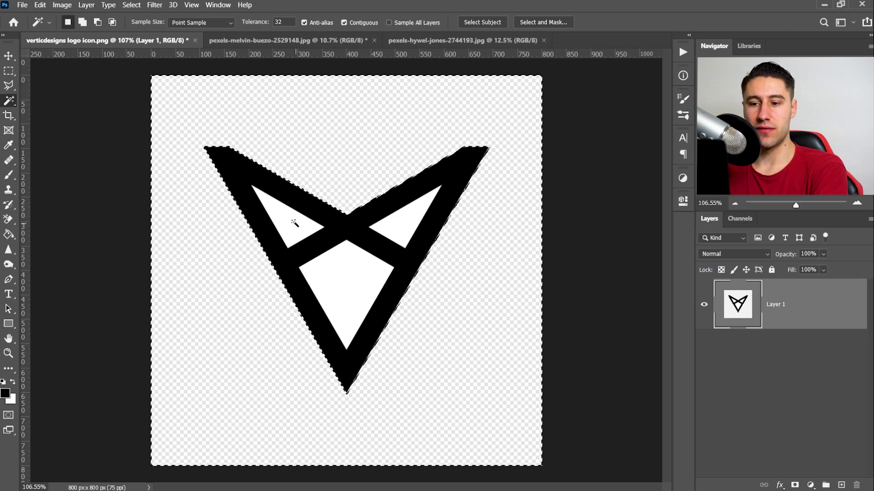
Delete the three enclosed white areas inside the logo, deselect, and switch to the Move tool
left_click(286, 221)
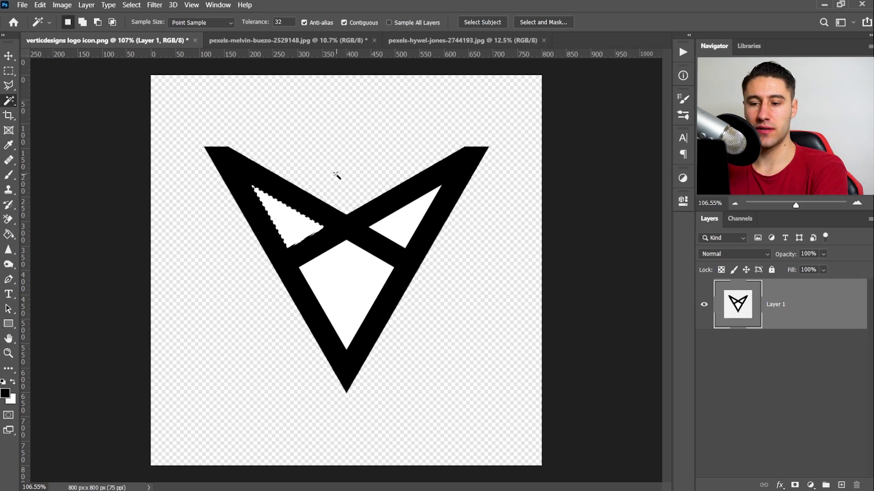
left_click(400, 221)
key("Delete")
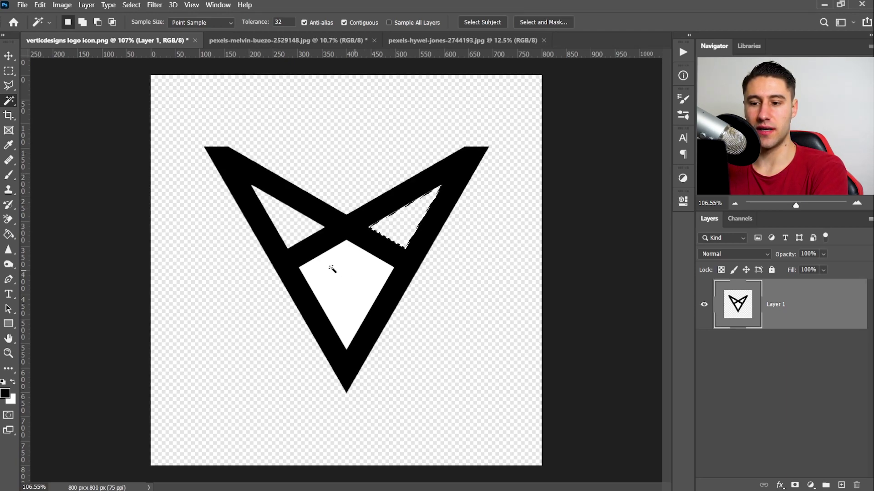
left_click(347, 272)
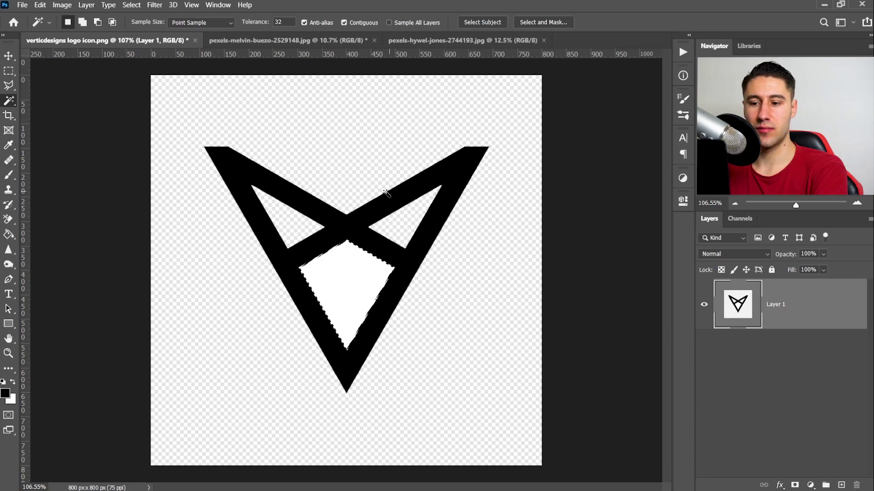
key("Delete")
key("ctrl+d")
key("v")
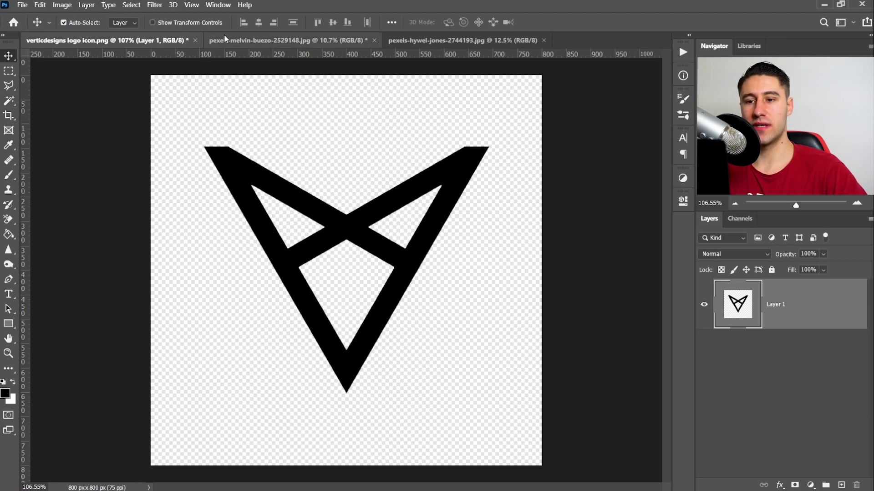
Switch to the sneaker photo, select its pale backdrop with the Magic Wand, and unlock the Background layer
left_click(273, 40)
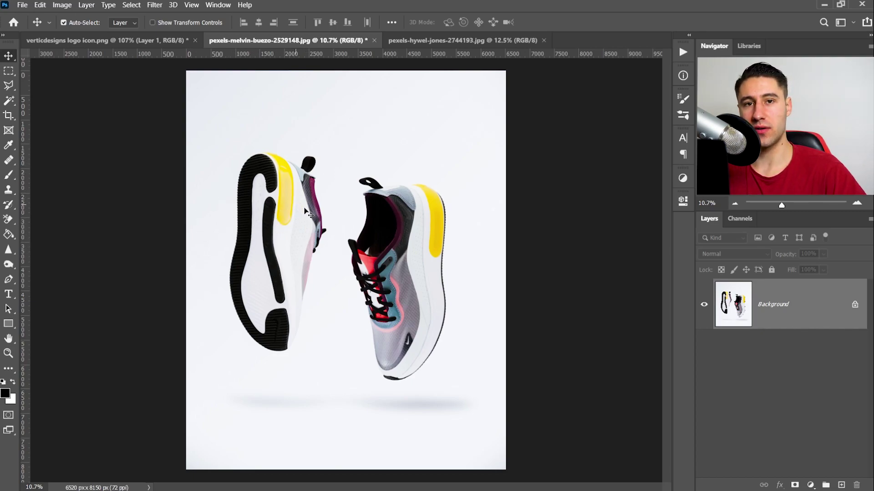
left_click(9, 100)
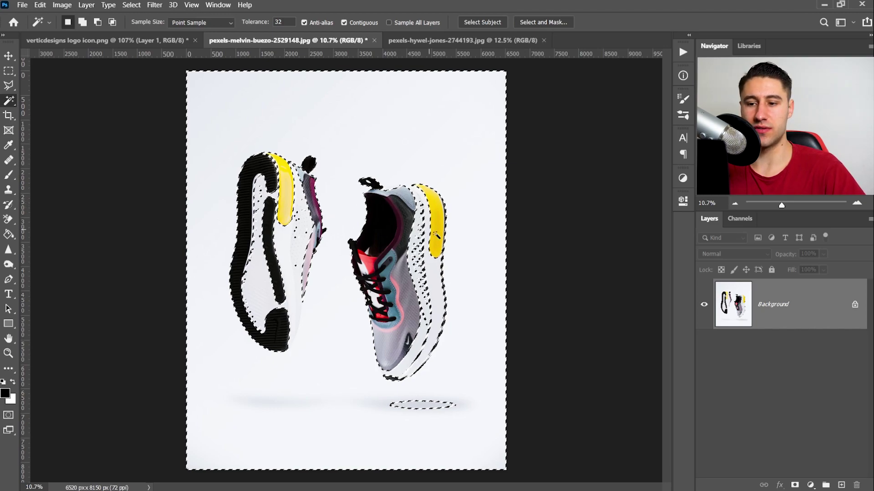
left_click(855, 309)
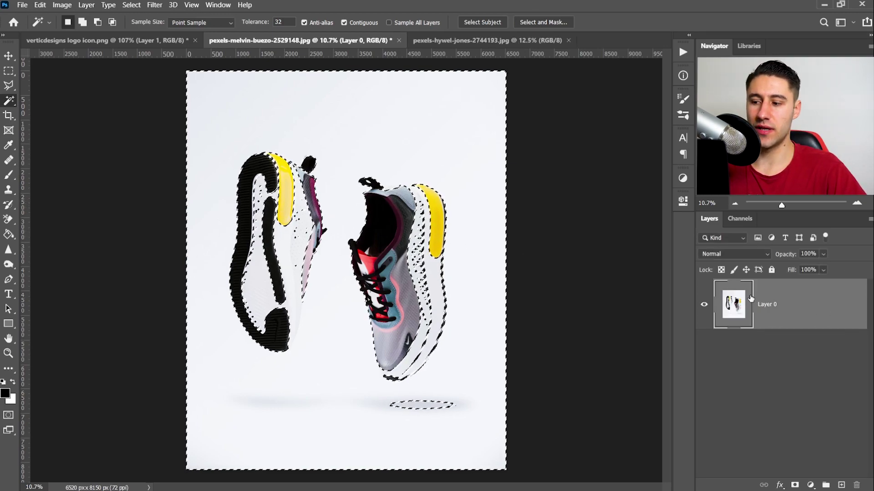
Try adding a layer mask from the Magic Wand selection and inverting it, and undo both changes
left_click(796, 485)
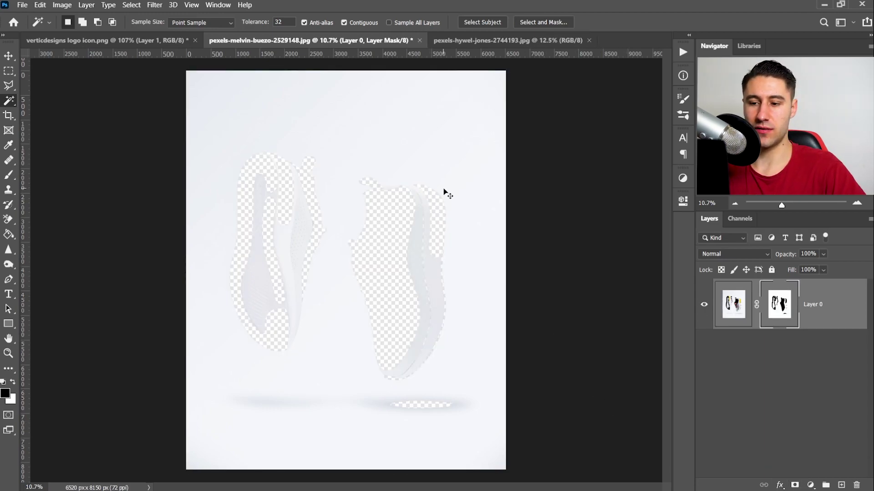
key("ctrl+i")
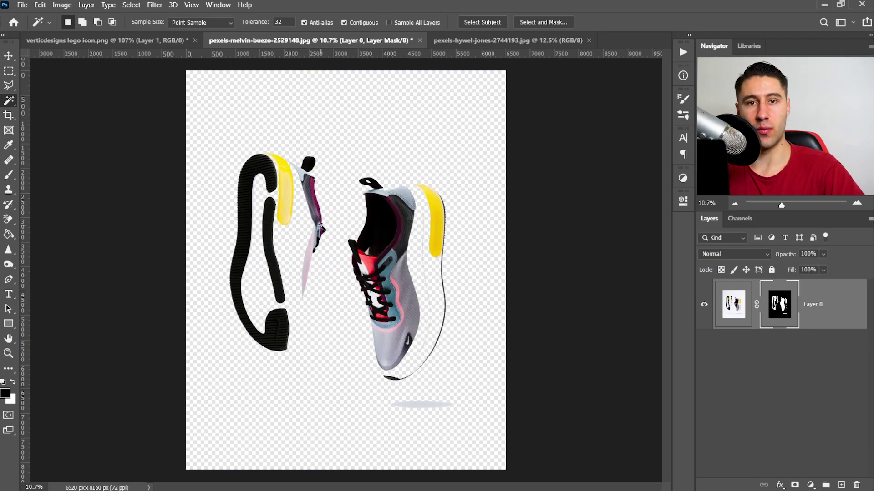
key("ctrl+z")
key("ctrl+z")
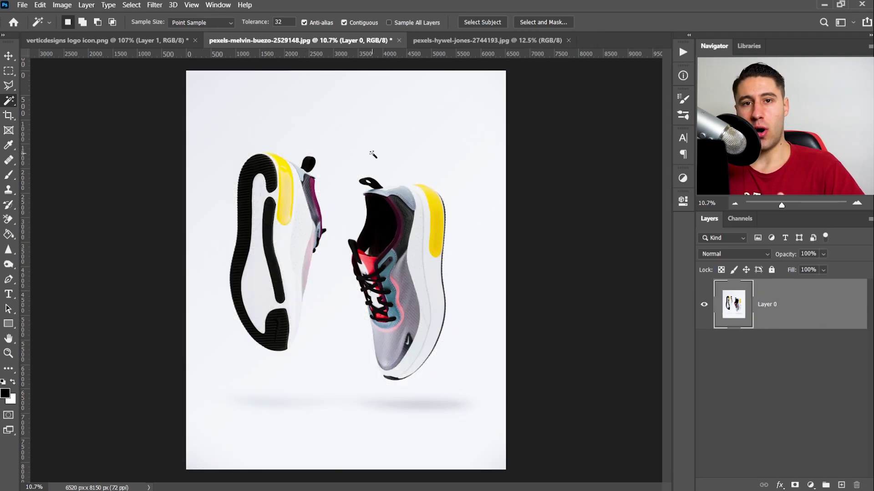
Select the backdrop around both sneakers with the Quick Selection Tool at brush size 300
right_click(10, 104)
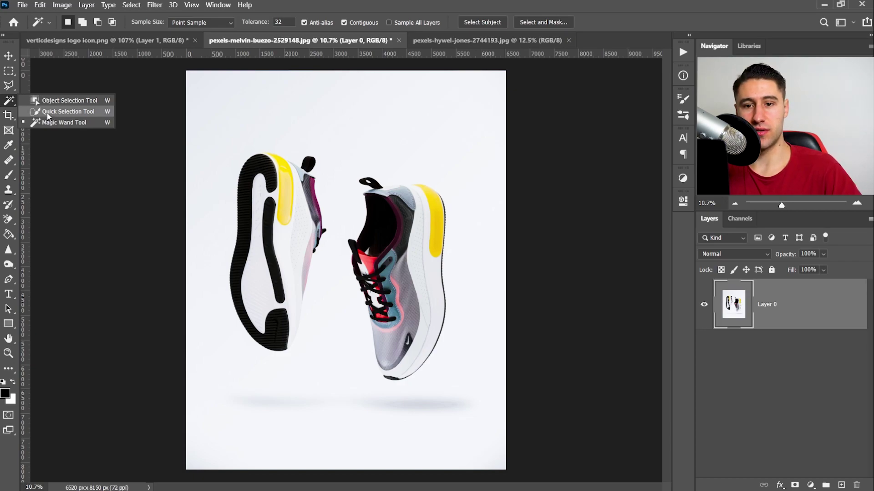
left_click(48, 112)
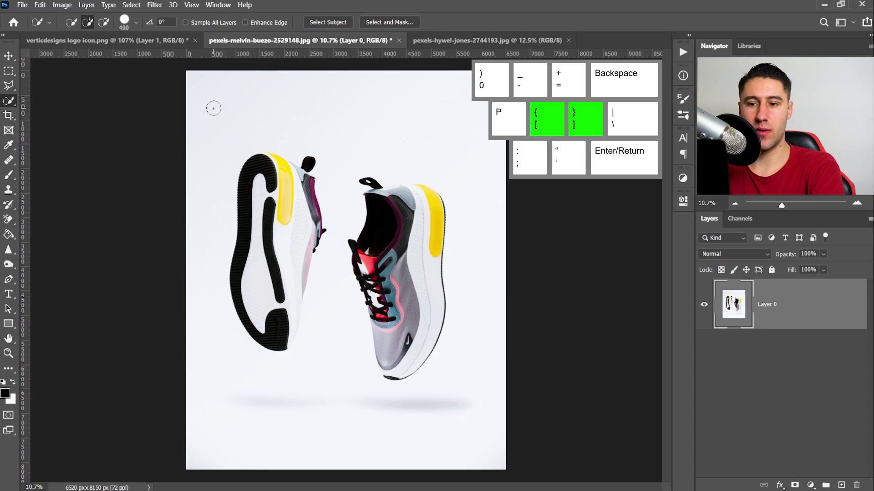
key("bracketright")
key("bracketright")
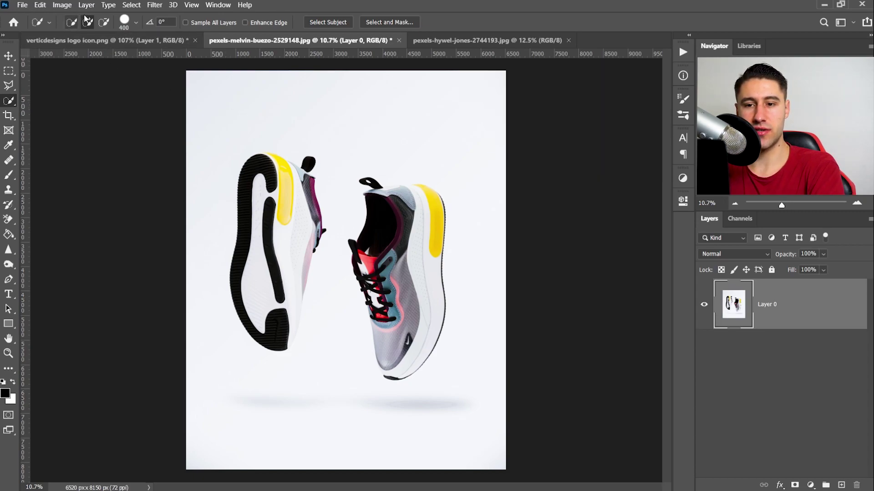
key("bracketleft")
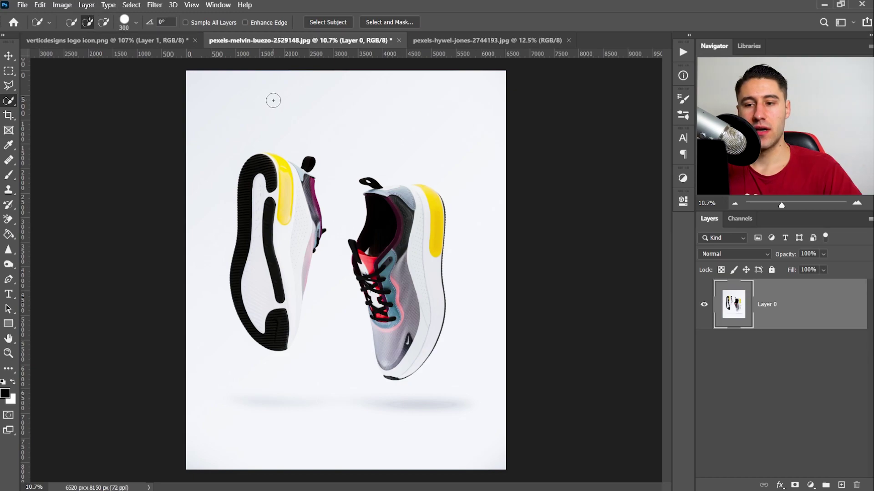
mouse_move(260, 96)
left_mouse_down()
mouse_move(410, 121)
mouse_move(476, 189)
mouse_move(484, 275)
mouse_move(462, 376)
mouse_move(338, 392)
mouse_move(322, 370)
mouse_move(376, 143)
left_mouse_up()
Subtract the left sneaker's white toe edge and blue collar area from the backdrop selection
scroll(292, 319, "up", 5)
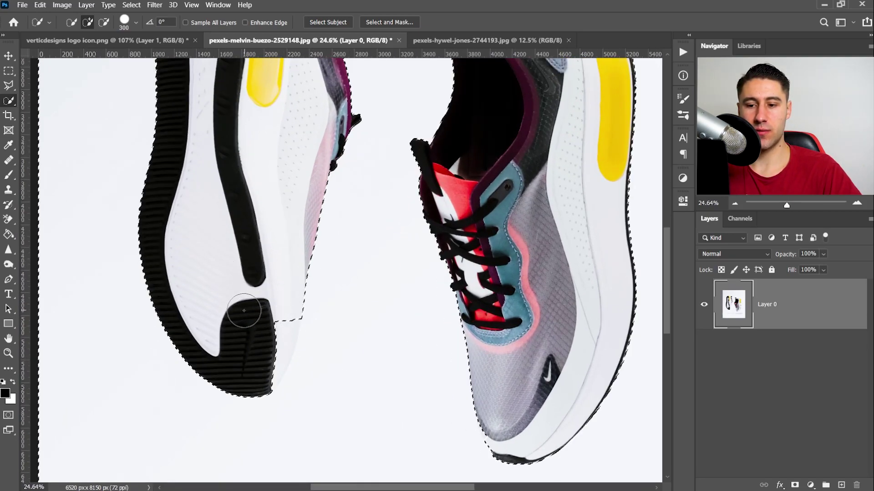
mouse_move(238, 308)
left_mouse_down()
mouse_move(273, 360)
mouse_move(269, 332)
mouse_move(239, 321)
mouse_move(289, 324)
mouse_move(238, 312)
mouse_move(267, 356)
mouse_move(250, 353)
left_mouse_up()
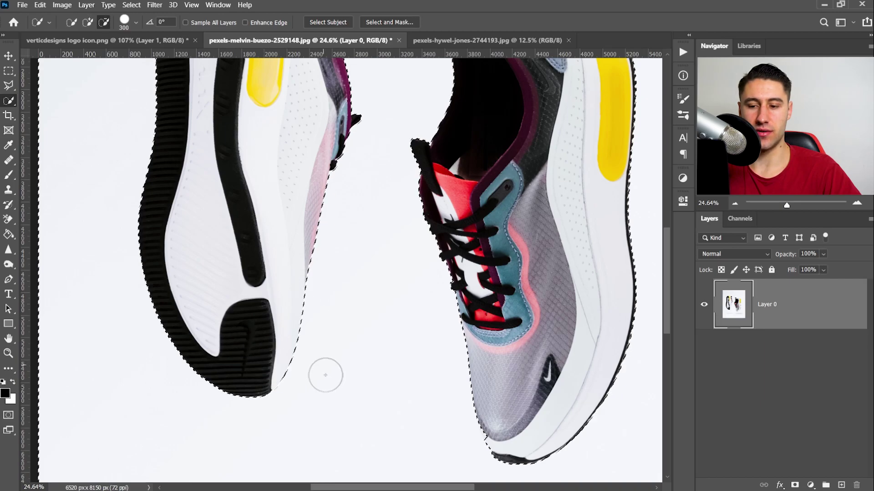
scroll(323, 364, "up", 5)
scroll(338, 317, "up", 2)
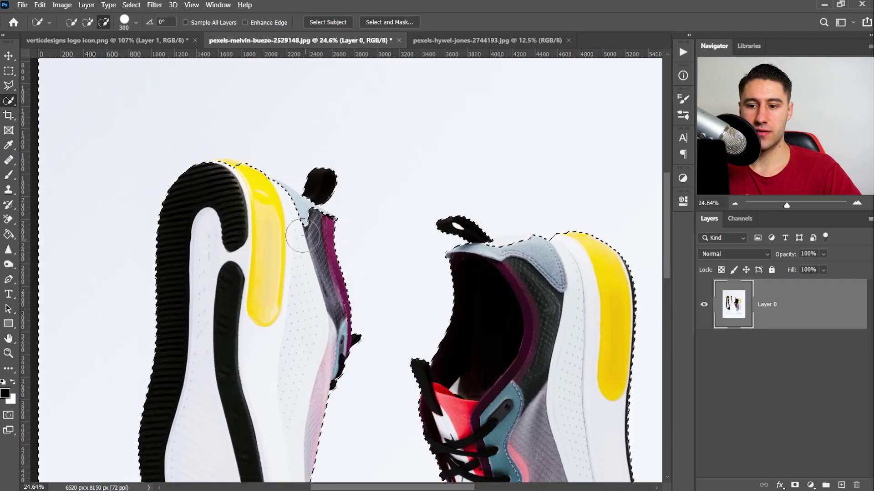
key("alt")
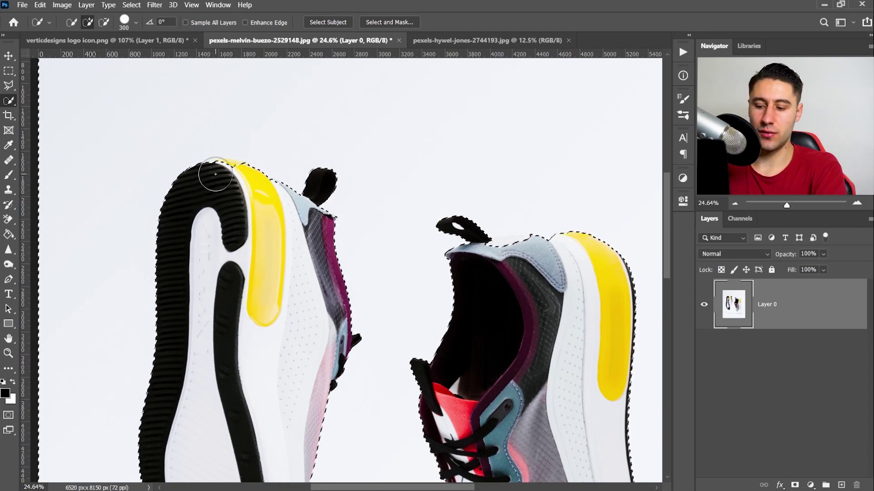
Reduce the selection brush to size 100 and subtract the left sneaker's yellow heel edge from the selection
key("bracketleft")
key("bracketleft")
key("bracketleft")
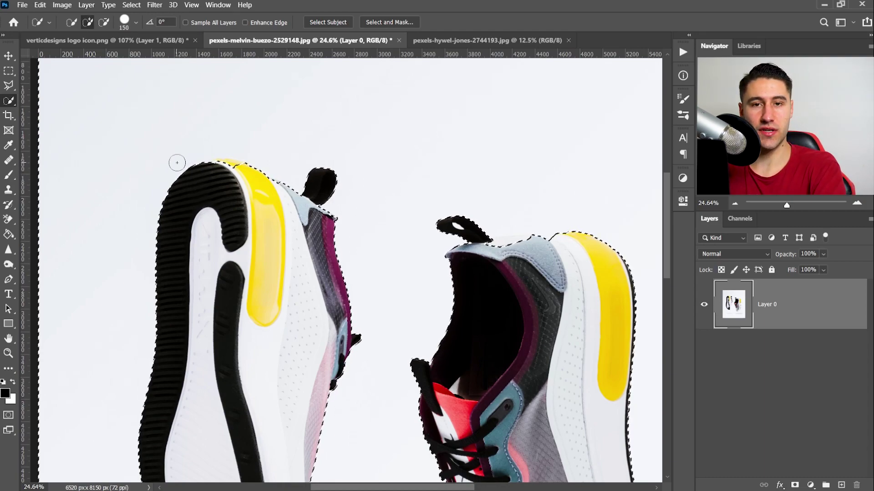
key("bracketleft")
key("bracketleft")
key("bracketleft")
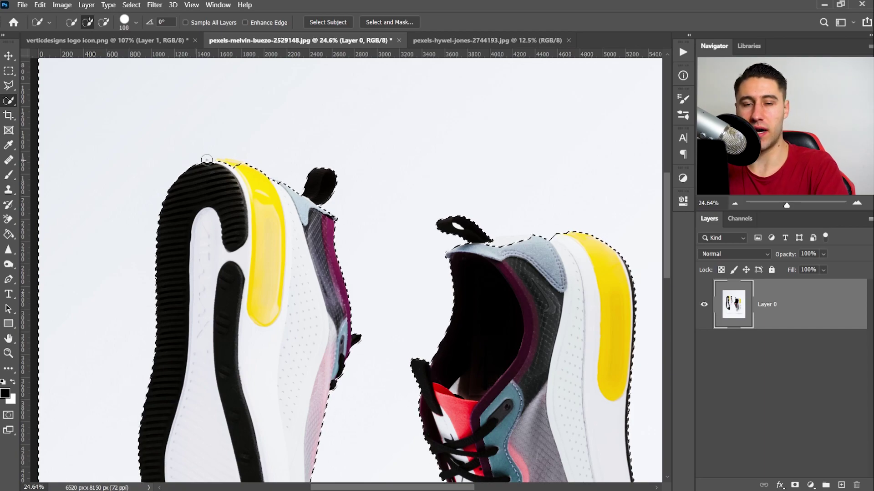
key("alt")
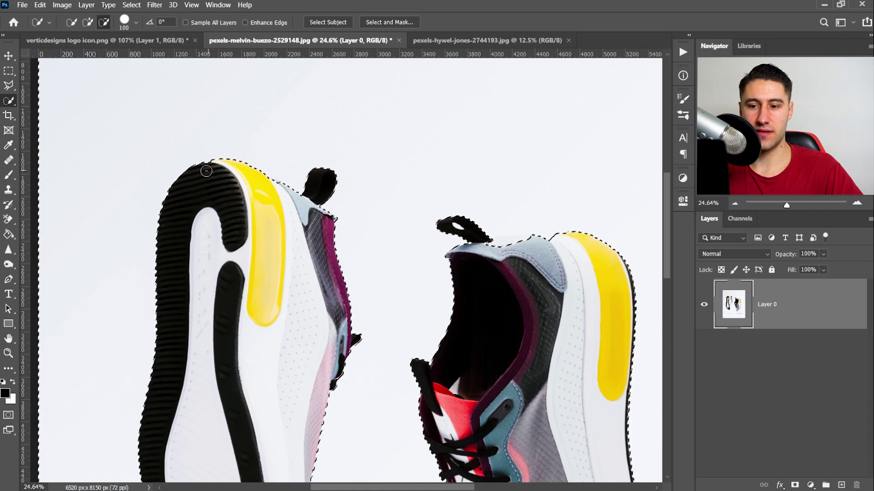
Subtract the right sneaker's white collar and upper heel edge from the backdrop selection
scroll(564, 172, "up", 3)
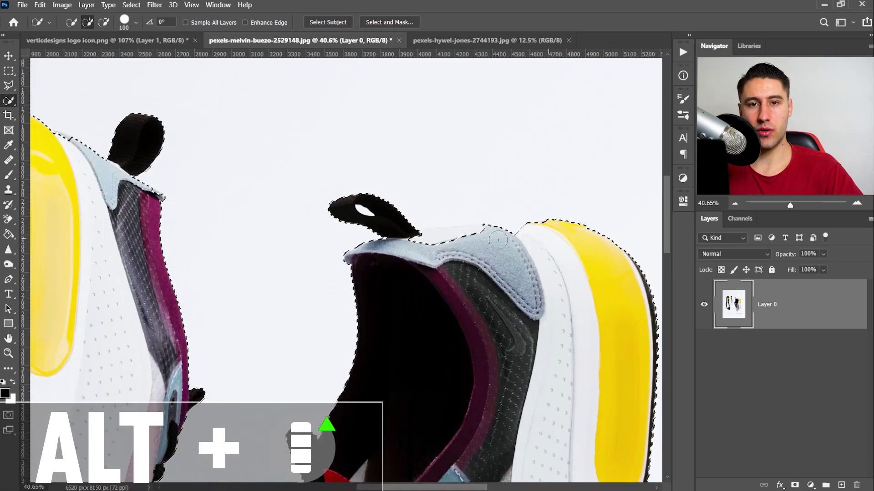
key("alt")
left_click(408, 248)
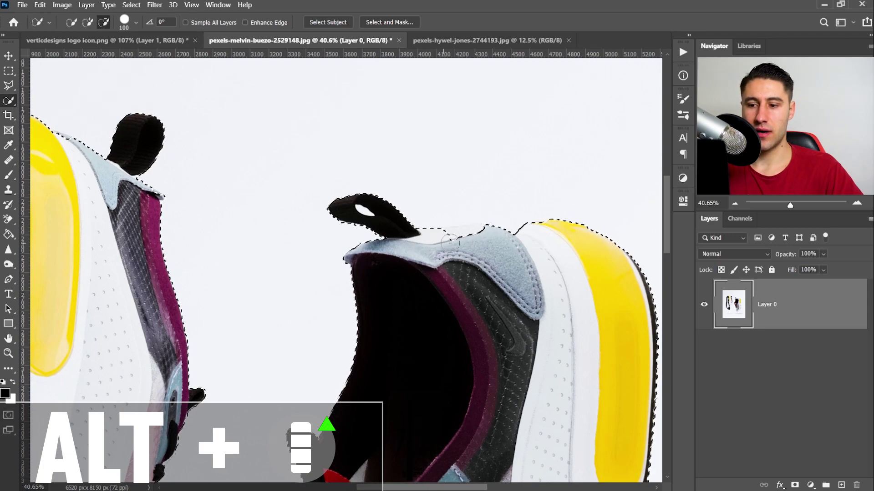
mouse_move(504, 240)
left_mouse_down()
mouse_move(539, 229)
mouse_move(505, 235)
mouse_move(531, 234)
left_mouse_up()
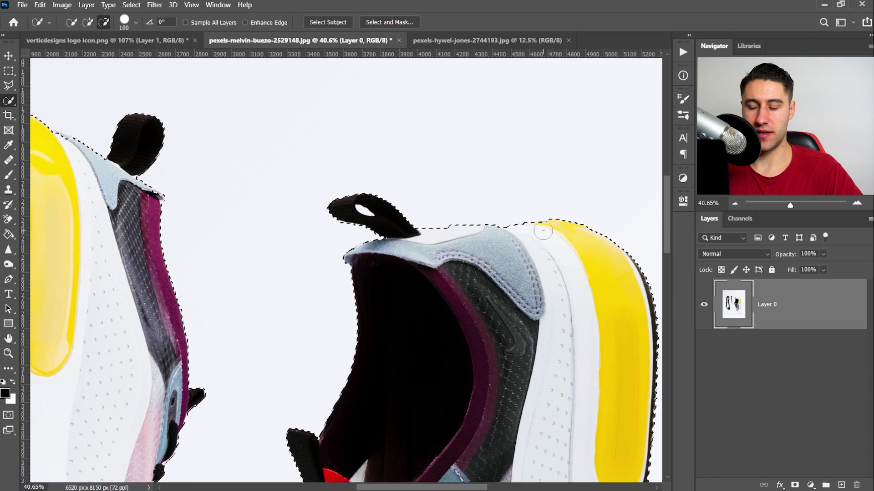
Reduce the selection brush to size 23 and add the gap inside the right sneaker's pull loop to the selection
scroll(351, 209, "up", 5)
key("bracketleft")
key("bracketleft")
key("bracketleft")
key("bracketleft")
key("bracketleft")
key("bracketleft")
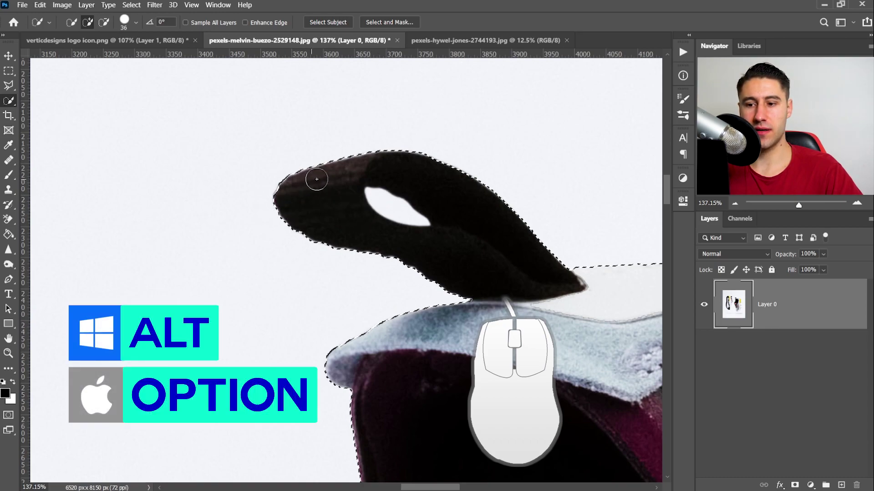
right_click(317, 179, "alt")
left_click(392, 209, "alt")
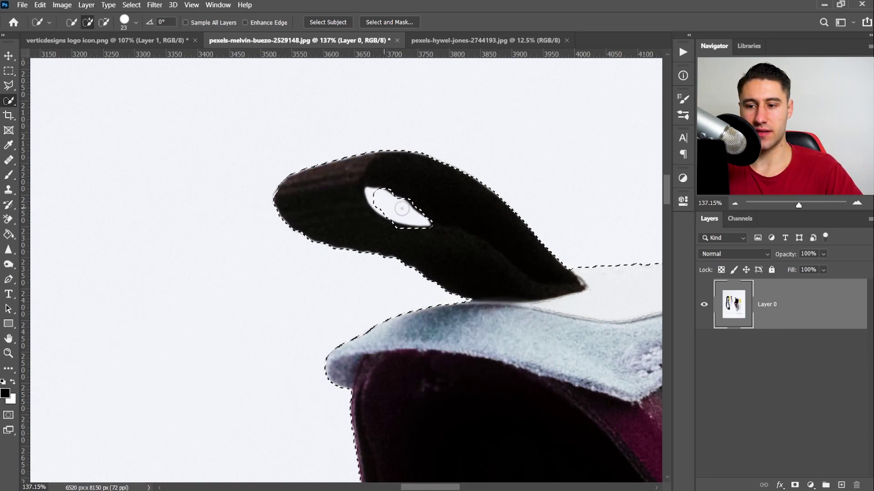
Add a layer mask to Layer 0 from the backdrop selection and invert it to keep only the sneakers
key("ctrl+0")
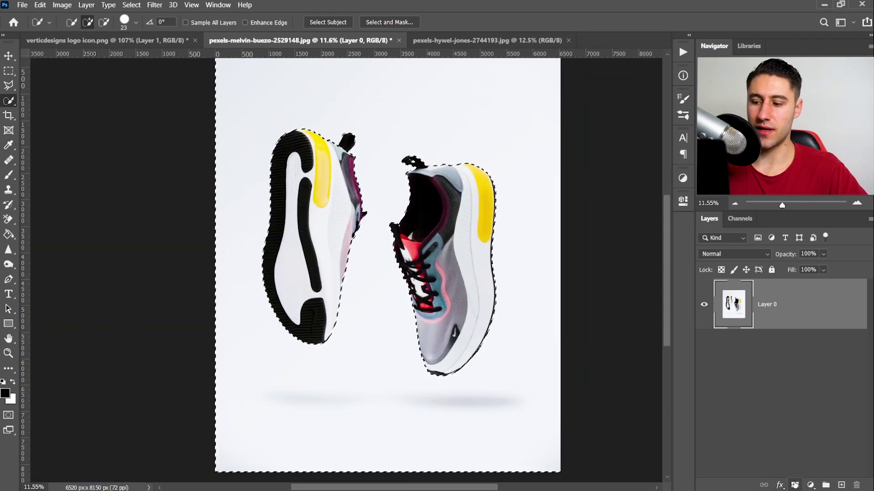
left_click(794, 485, "alt")
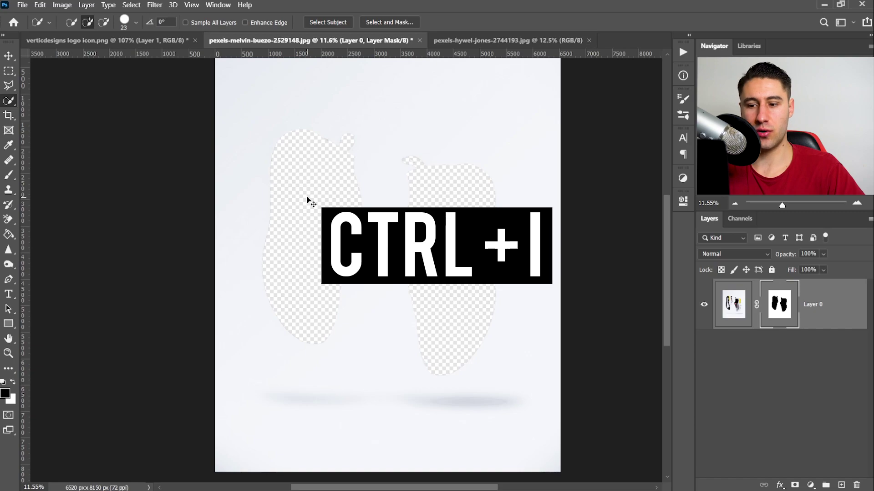
key("ctrl+i")
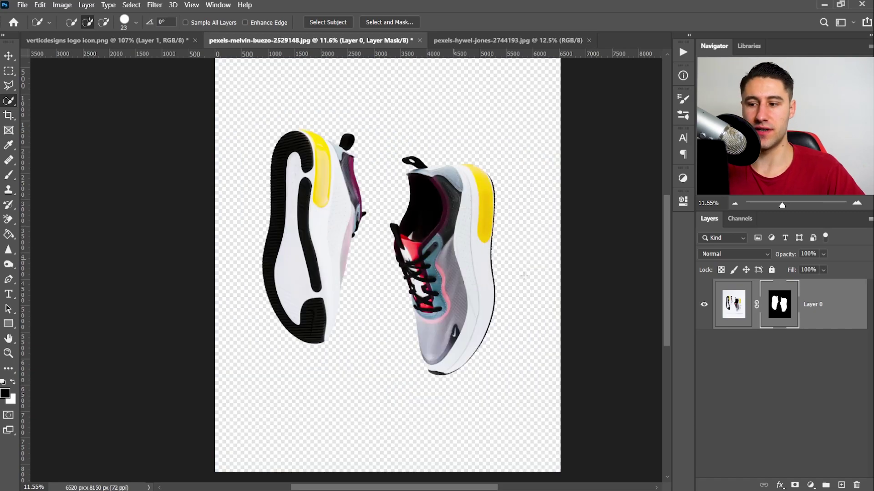
Invert the mask again to show the backdrop instead of the sneakers, and make Layer 0's image active
key("ctrl+i")
left_click(746, 311)
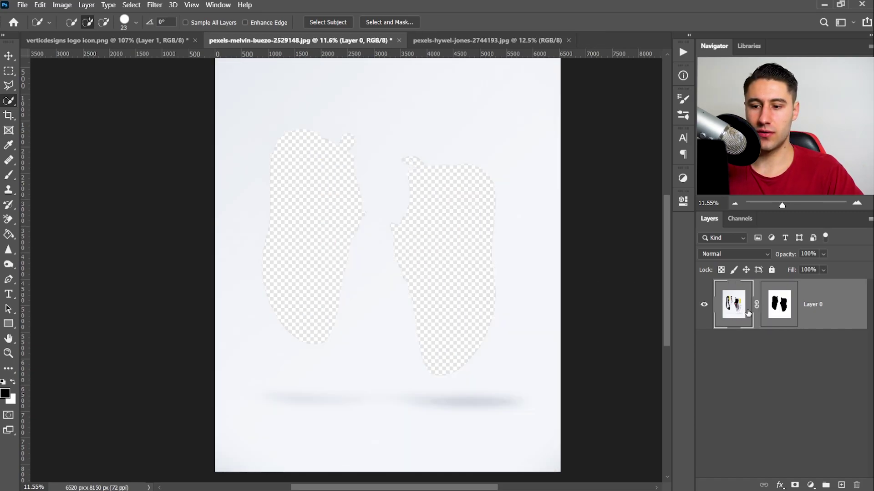
Invert Layer 0's image colors and revert them, and invert its layer mask to show only the sneakers
key("ctrl+i")
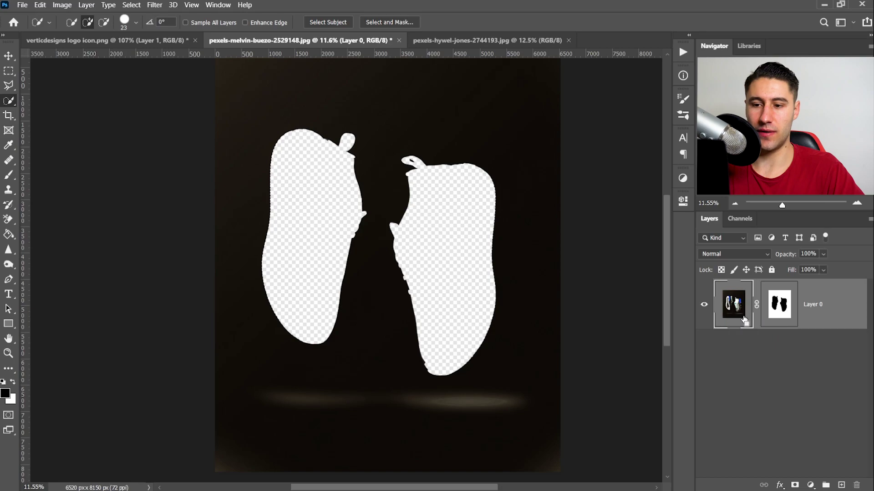
key("ctrl+i")
left_click(767, 295)
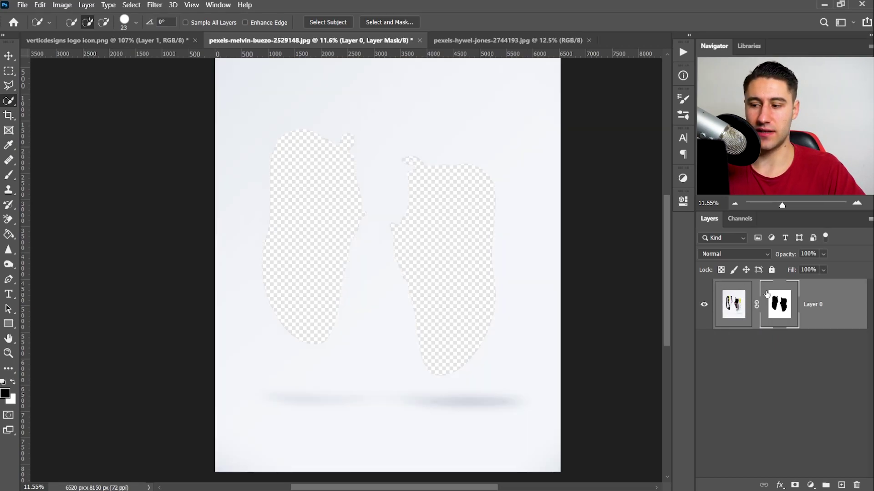
key("ctrl+i")
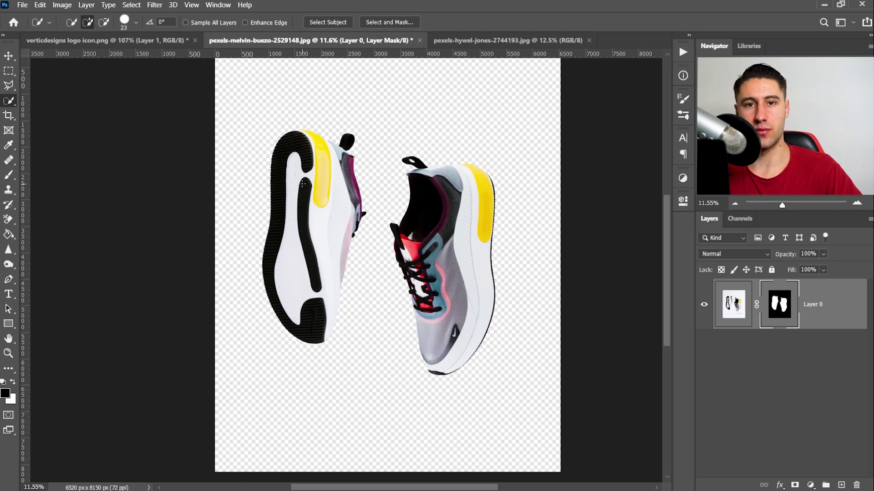
key("v")
scroll(457, 119, "up", 1)
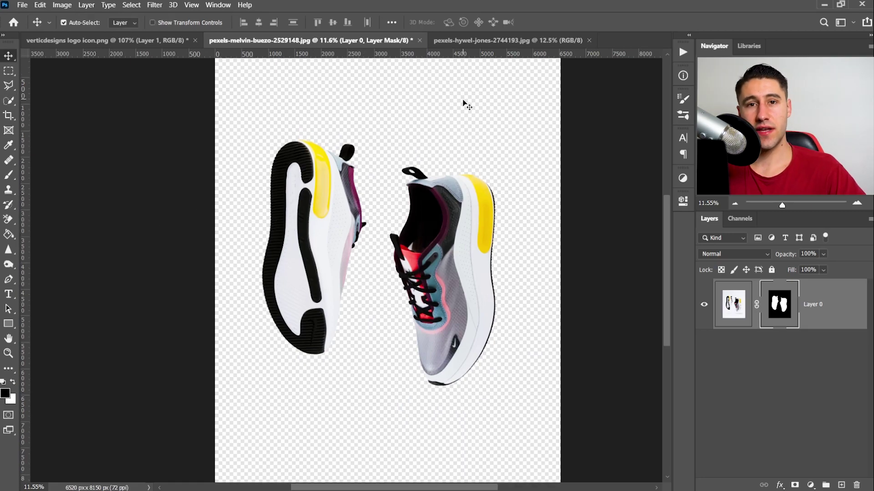
In the portrait document, select the woman with an Object Selection rectangle about 3848 px wide and 6306 px high
left_click(464, 40)
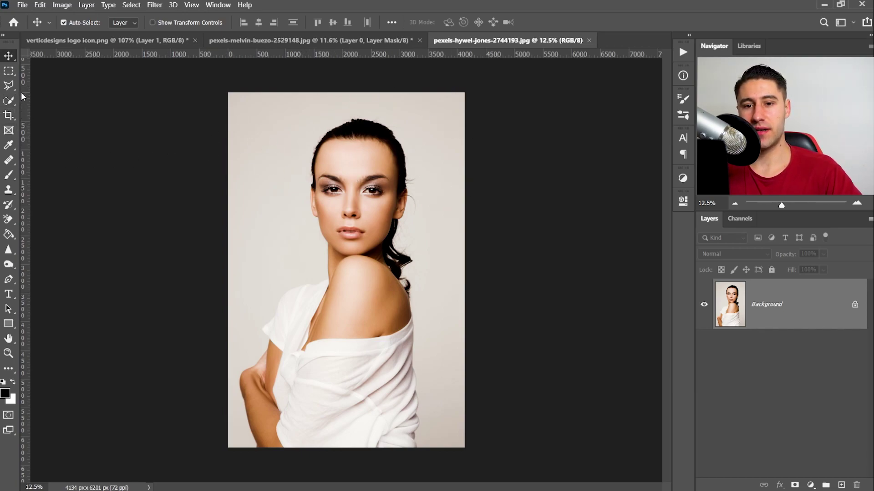
left_click_drag(9, 101, 58, 100)
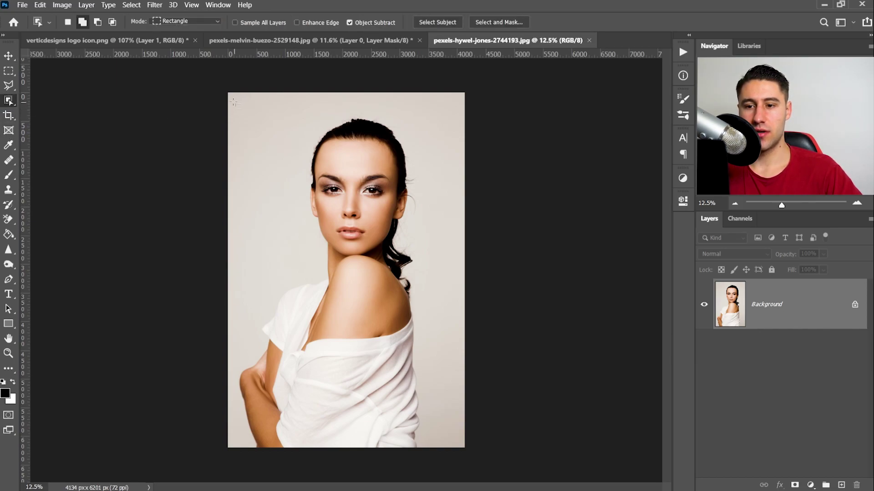
left_click_drag(228, 99, 448, 461)
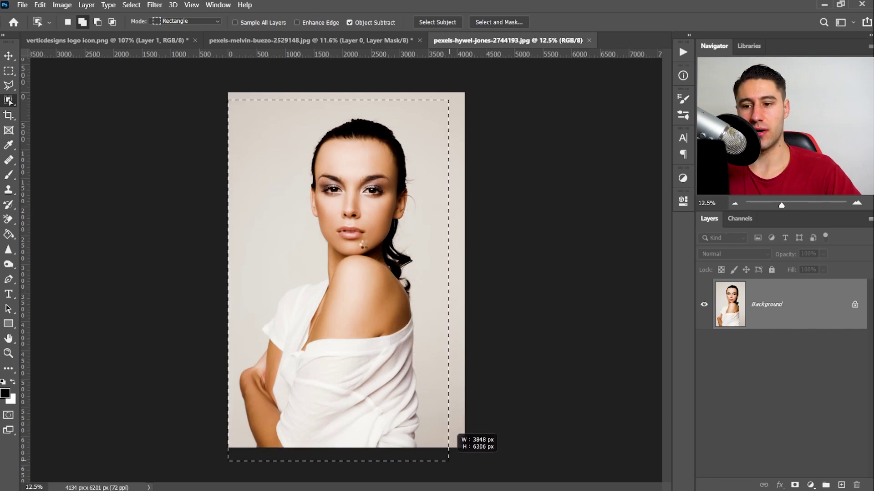
left_click_drag(448, 461, 448, 461)
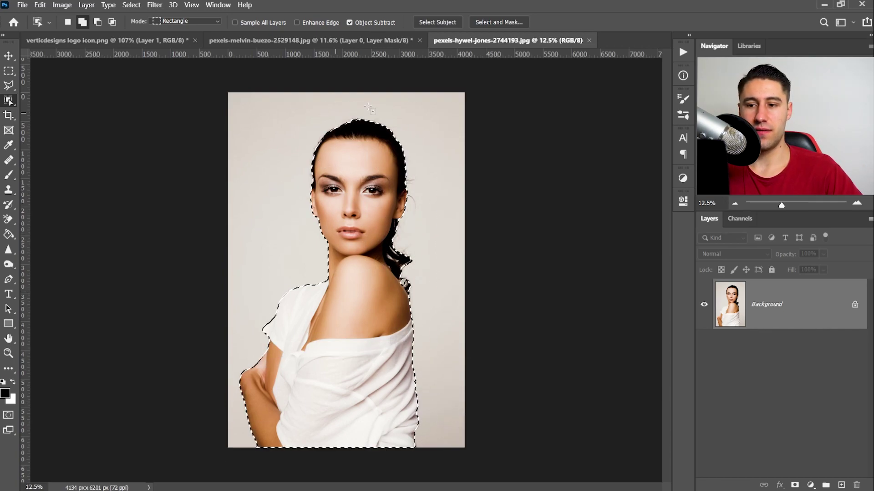
Refine the selection with a small Object Selection rectangle over the upper-left edge of the woman's hair
scroll(361, 143, "up", 3)
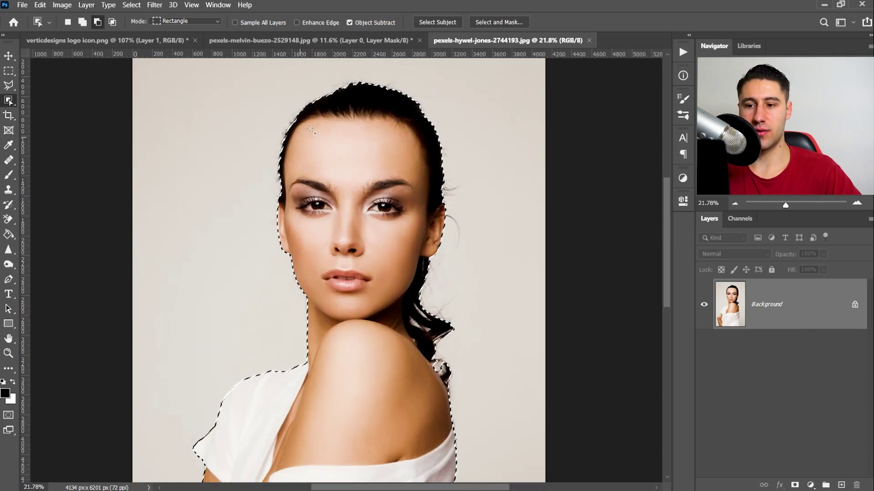
left_click_drag(284, 81, 354, 122)
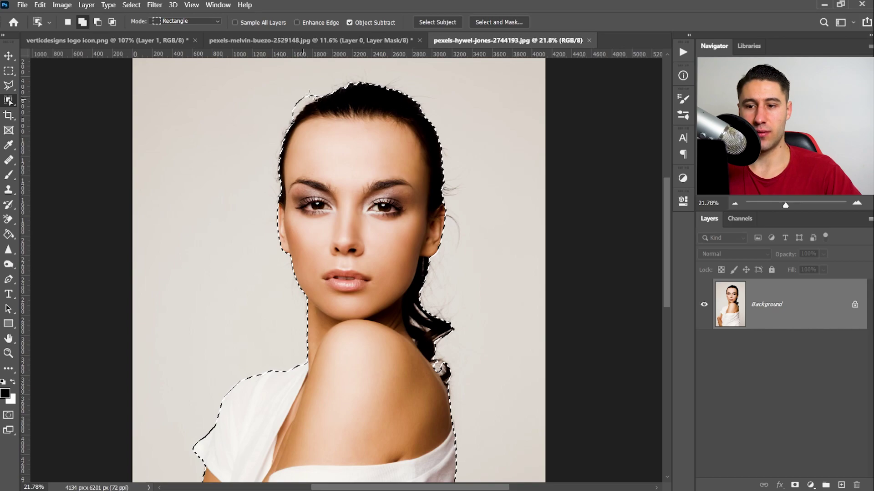
scroll(290, 106, "up", 2)
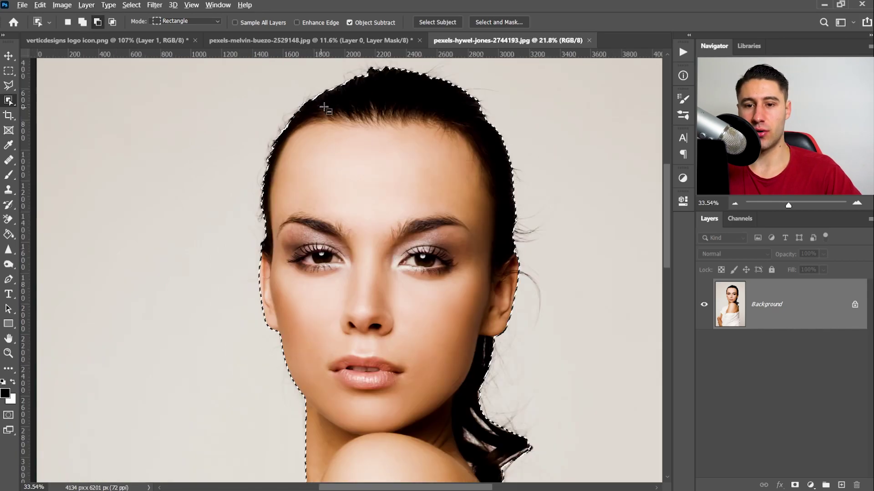
Add a small patch at the upper-left hairline to the selection with the Polygonal Lasso Tool
key("l")
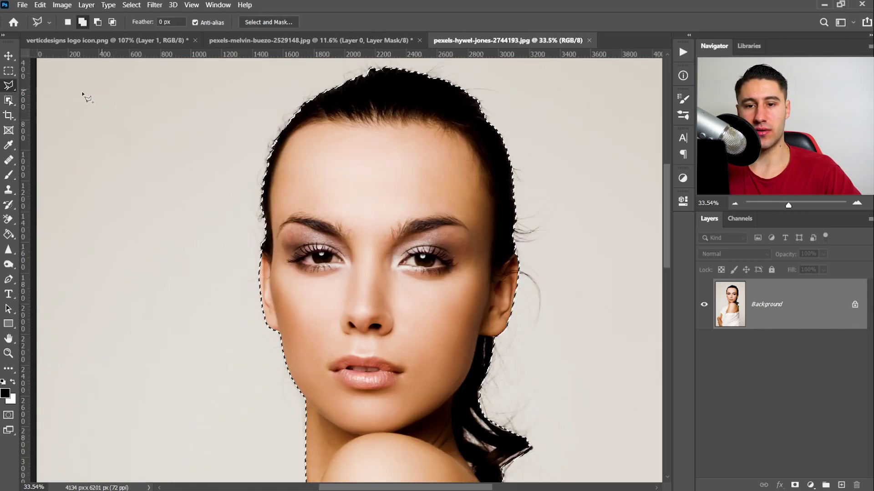
right_click(9, 85)
left_click(40, 97)
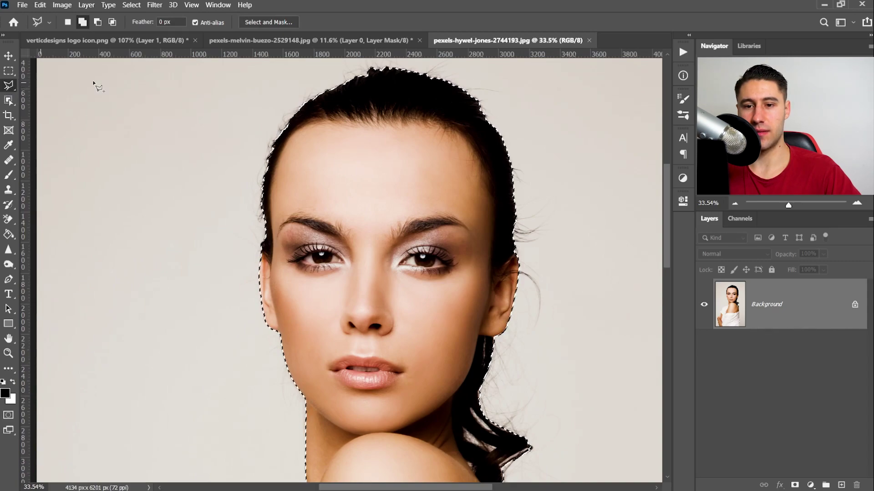
left_click(283, 127)
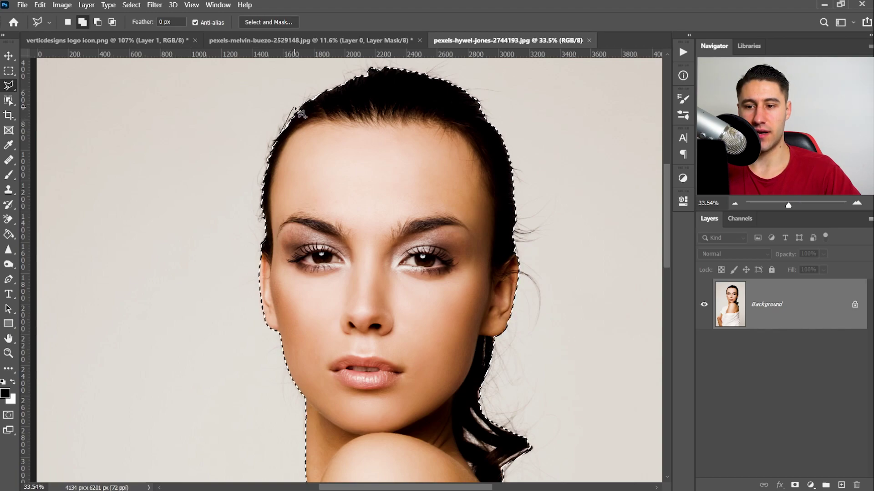
left_click(295, 107)
left_click(312, 121)
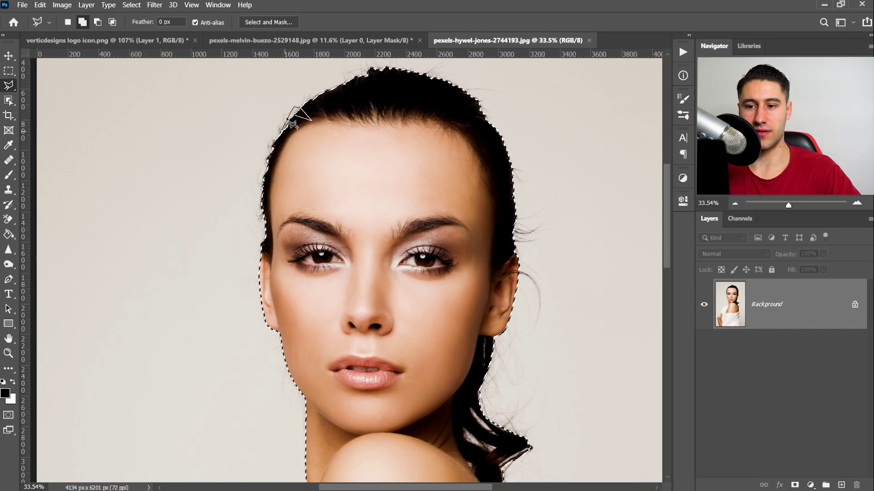
left_click(312, 121)
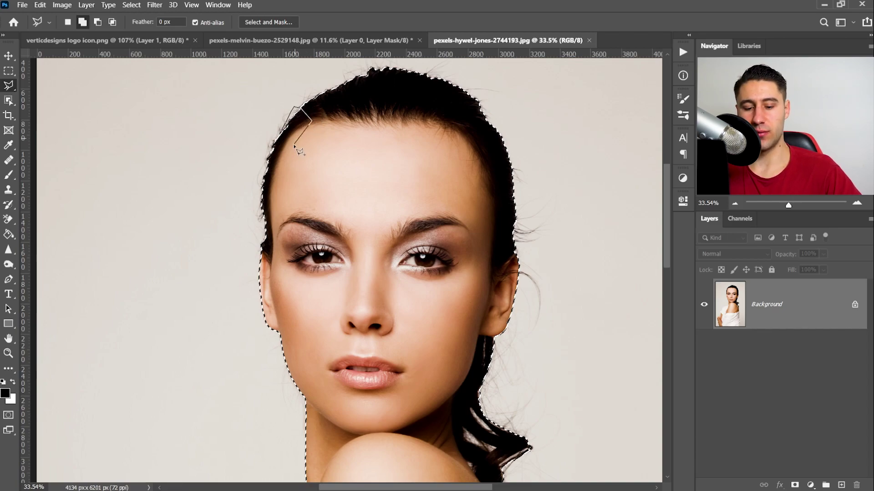
left_click(291, 137, "ctrl")
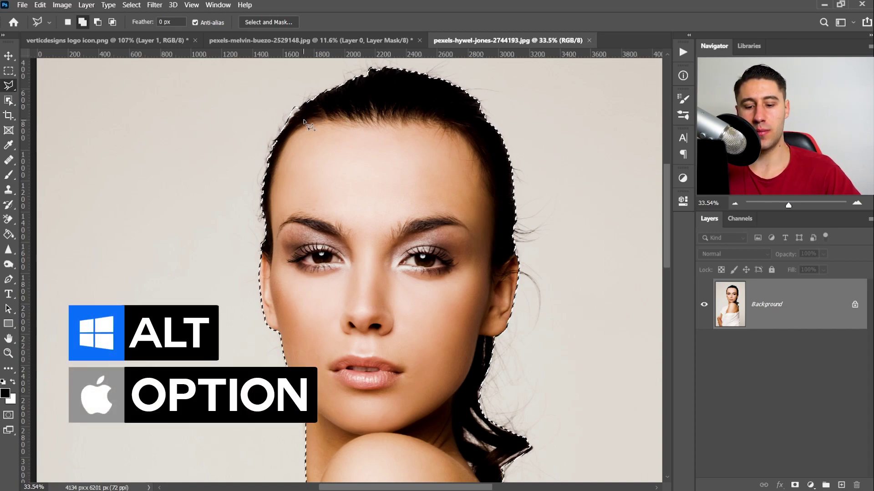
Subtract the strip of backdrop just outside the upper-left hairline from the selection with the Polygonal Lasso Tool
key("alt")
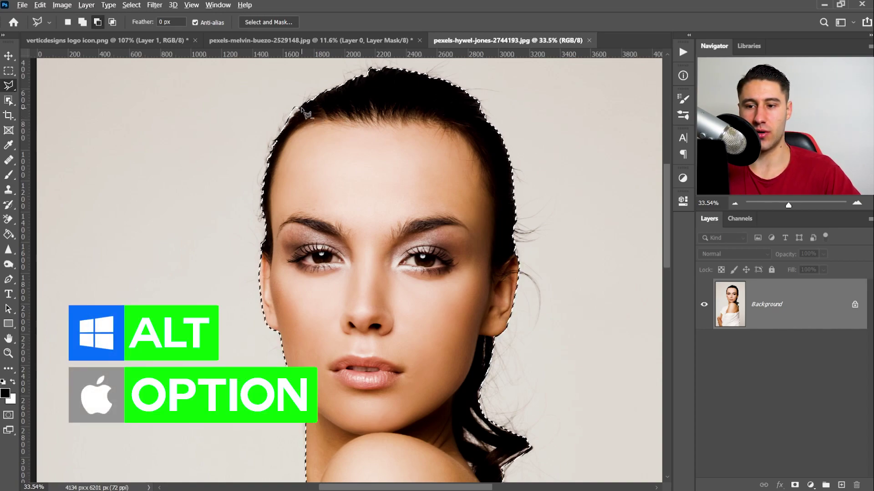
left_click(279, 129)
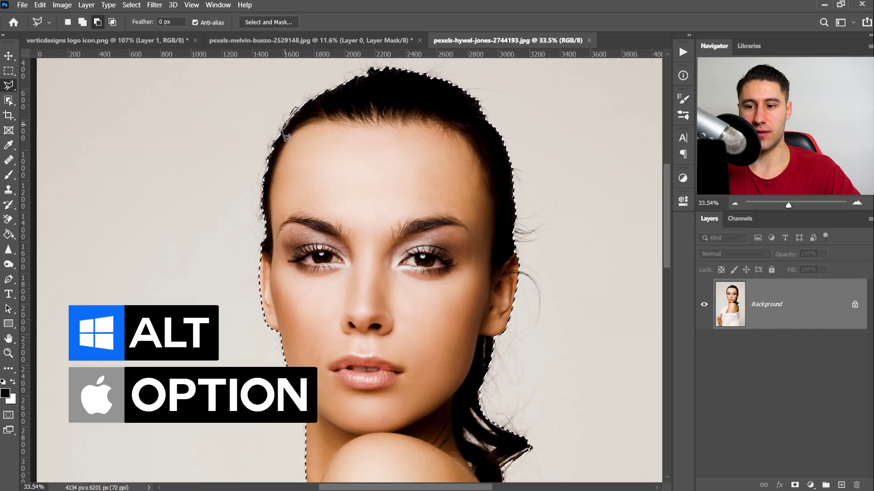
left_click(263, 113)
left_click(287, 92)
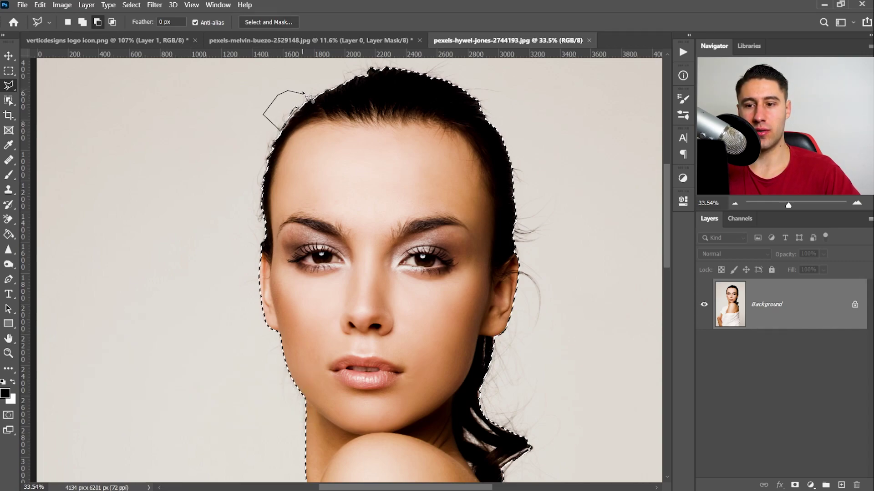
double_click(301, 94)
scroll(327, 123, "down", 5)
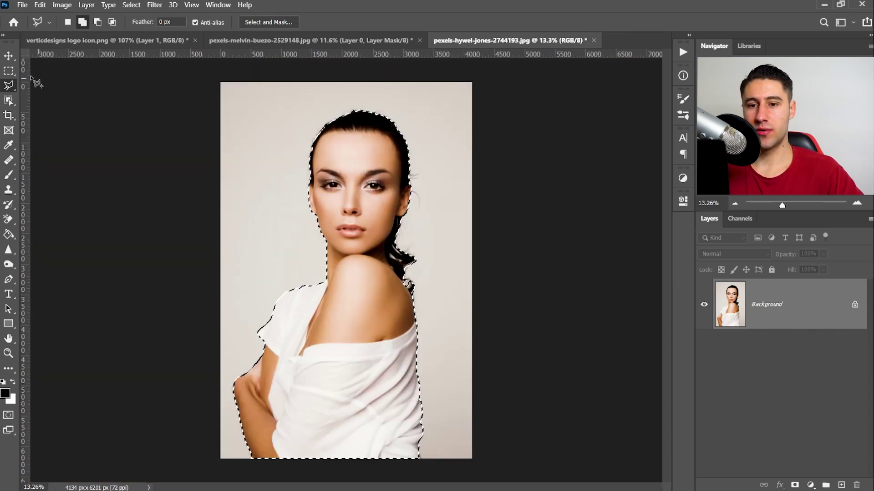
left_click(15, 71)
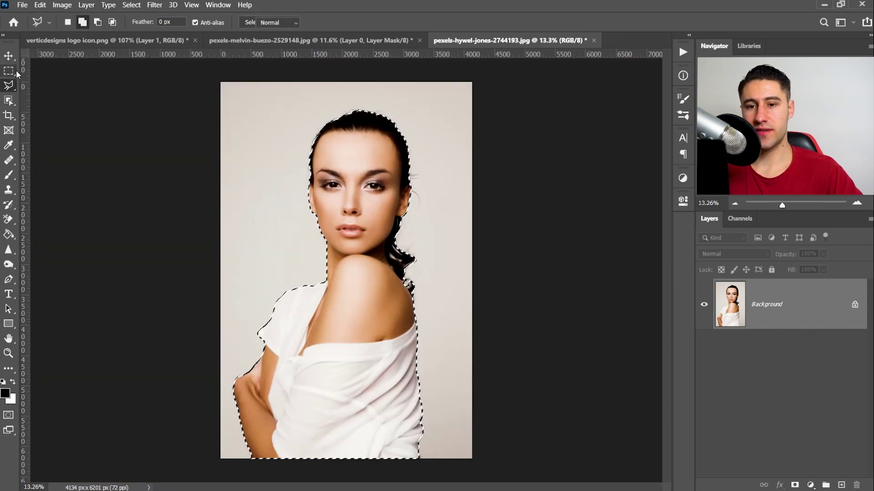
left_click(10, 102)
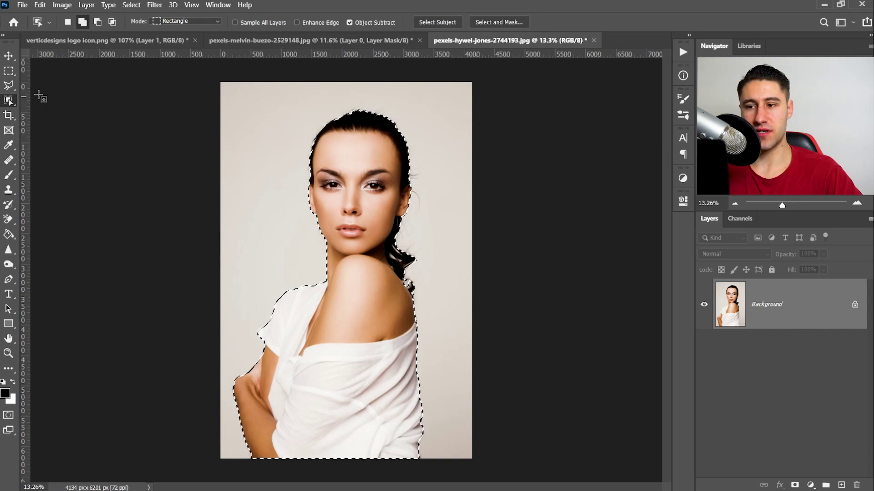
key("m")
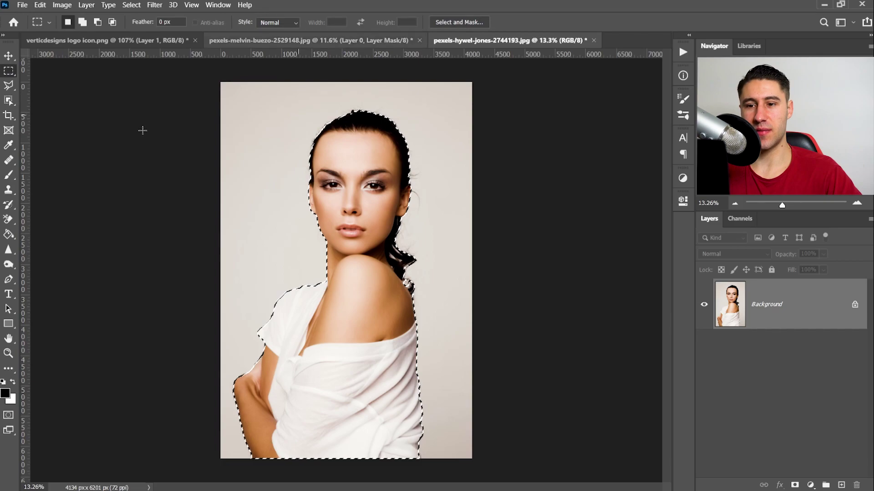
key("w")
key("m")
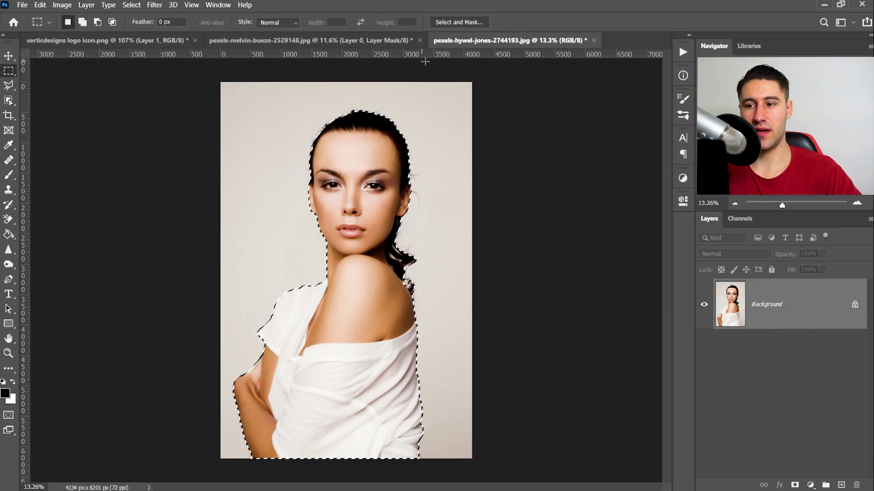
Open the selection in Select and Mask and brush the Refine Edge Brush over the dark hair curls beside the neck
left_click(449, 22)
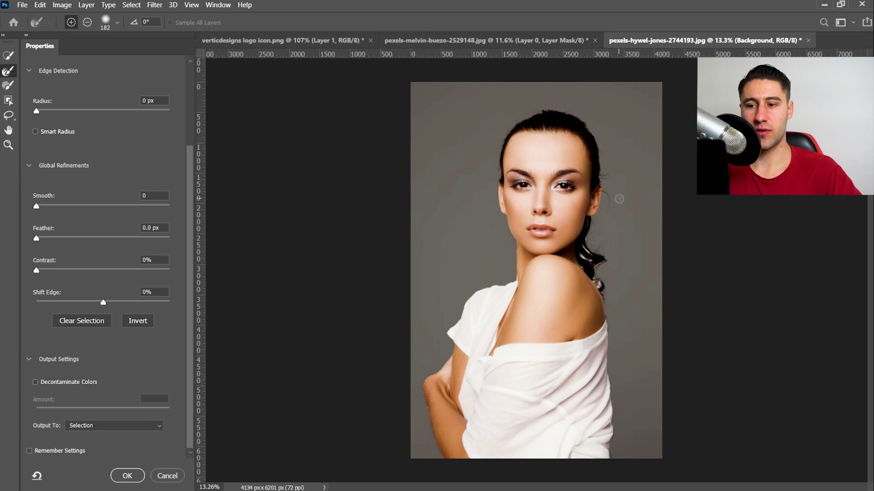
scroll(597, 208, "up", 3)
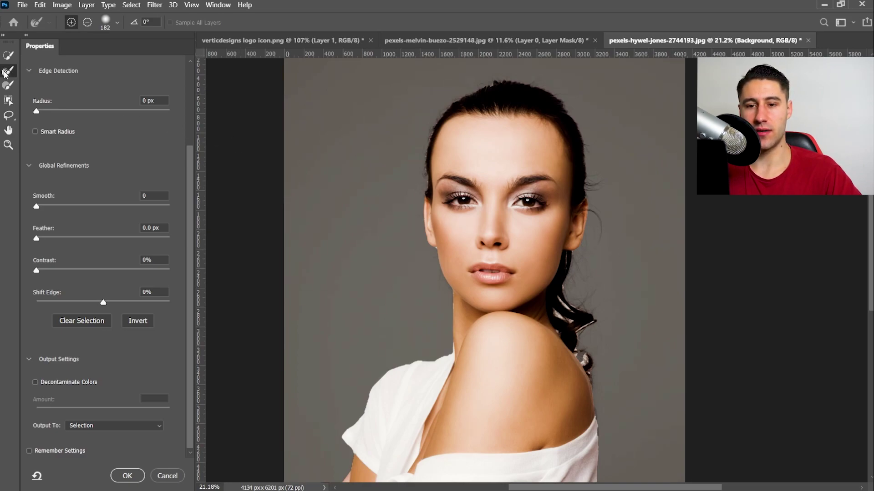
scroll(649, 203, "up", 1)
scroll(663, 275, "up", 3)
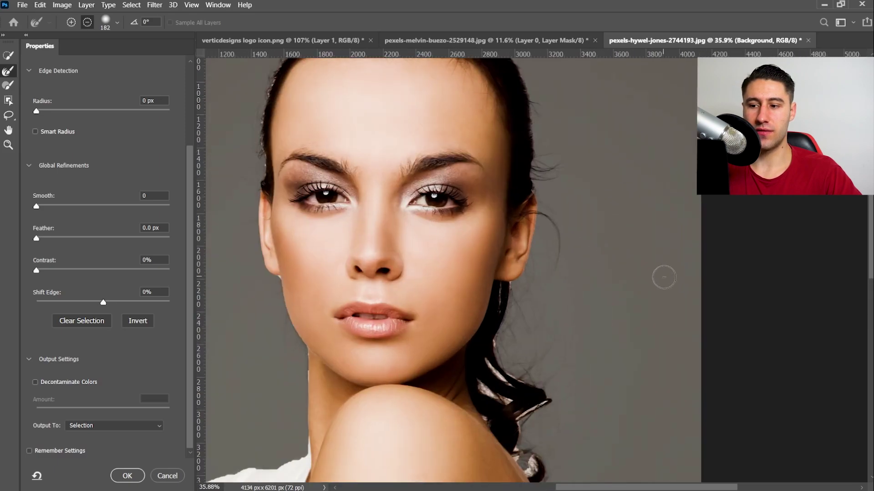
scroll(523, 223, "down", 2)
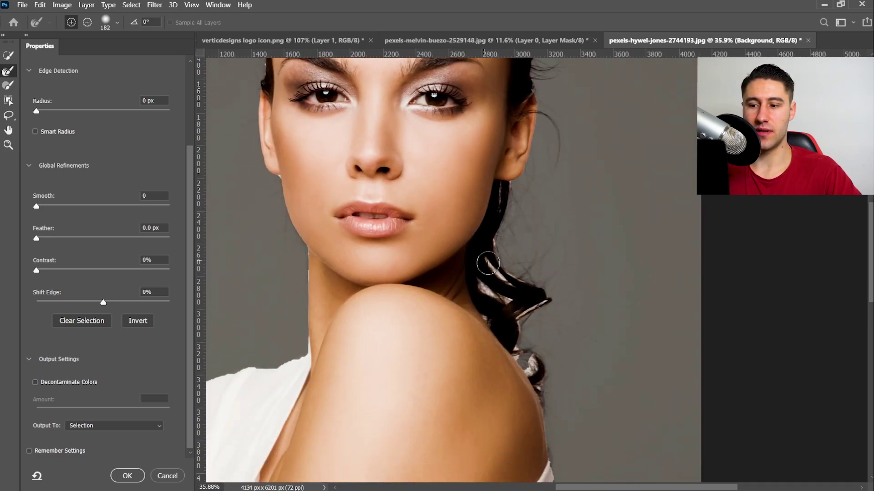
mouse_move(488, 263)
left_mouse_down()
mouse_move(512, 288)
mouse_move(480, 282)
mouse_move(509, 301)
mouse_move(487, 318)
mouse_move(533, 322)
mouse_move(521, 314)
mouse_move(546, 302)
left_mouse_up()
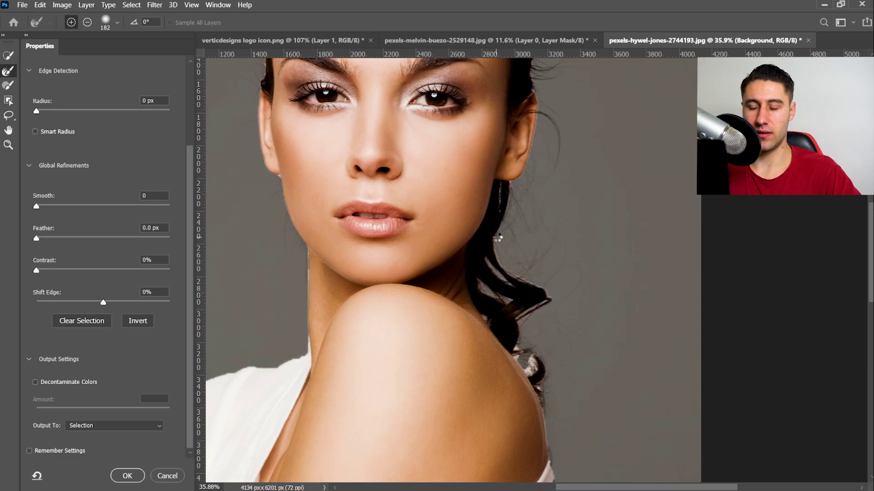
Refine the selection edge around the lowest hair curl behind the woman's shoulder
scroll(578, 260, "down", 1)
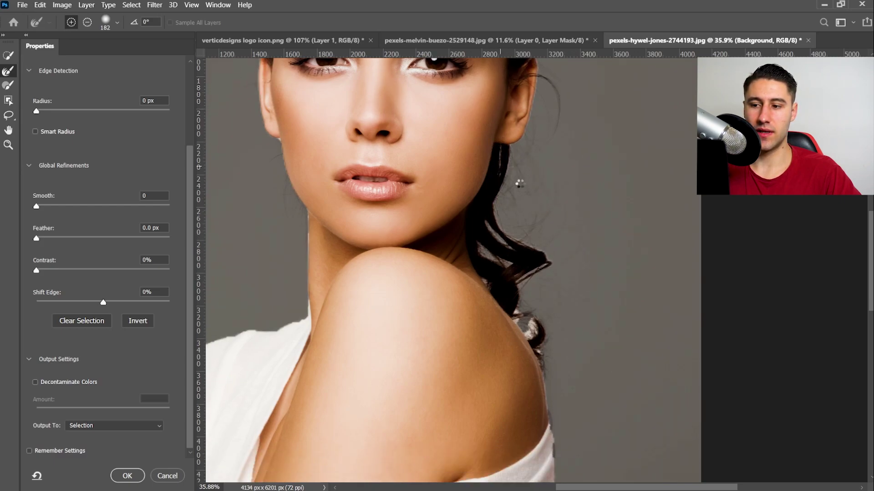
scroll(566, 220, "down", 2)
scroll(566, 221, "down", 1)
mouse_move(542, 226)
left_mouse_down()
mouse_move(514, 235)
mouse_move(517, 247)
mouse_move(532, 252)
mouse_move(546, 315)
left_mouse_up()
scroll(252, 167, "down", 5)
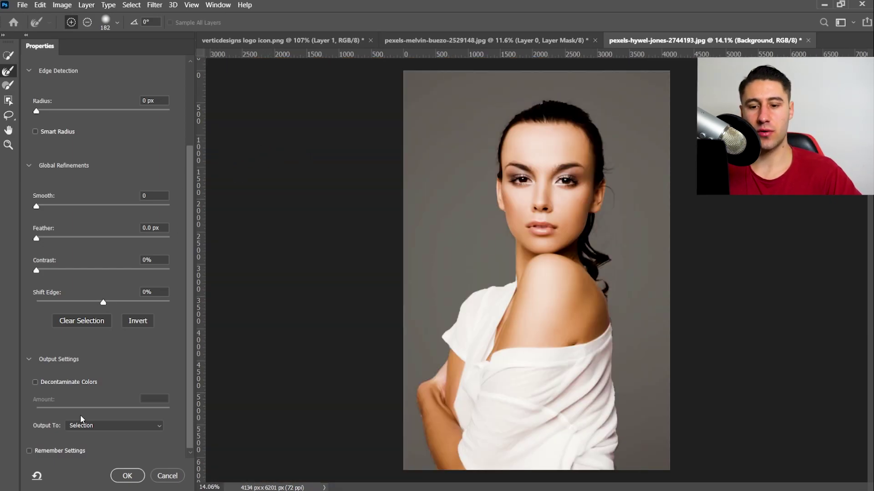
Output the refined selection as a New Layer with Layer Mask
left_click(88, 427)
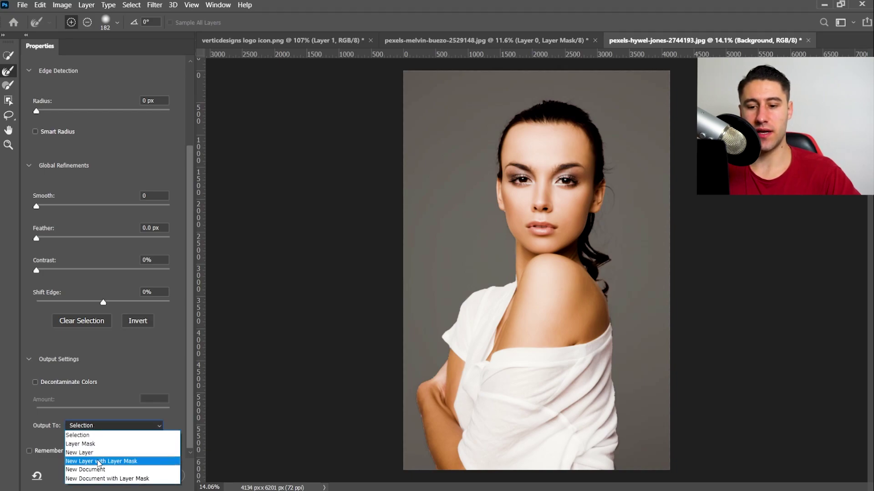
left_click(98, 461)
left_click(135, 482)
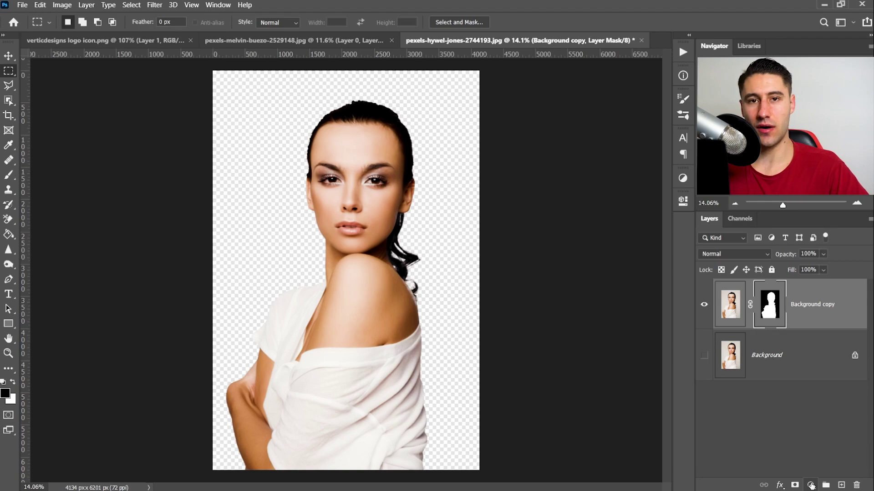
Add a Solid Color fill layer in ff0000 beneath the masked portrait layer and try shifting the fill's hue
left_click(810, 485)
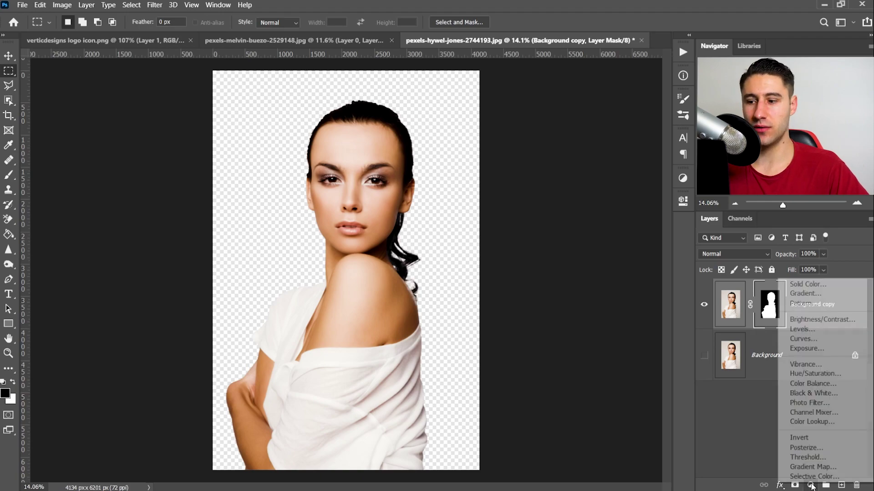
left_click(804, 285)
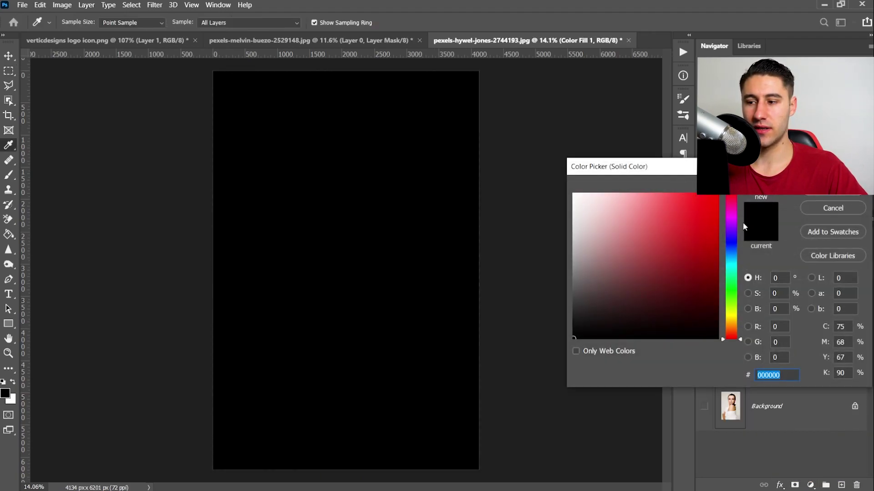
type("ff0000")
left_click(827, 195)
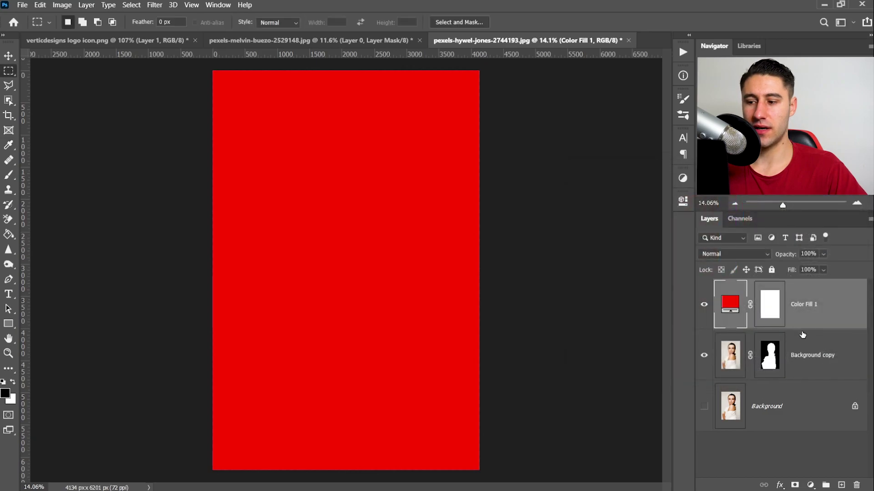
left_click_drag(800, 314, 799, 378)
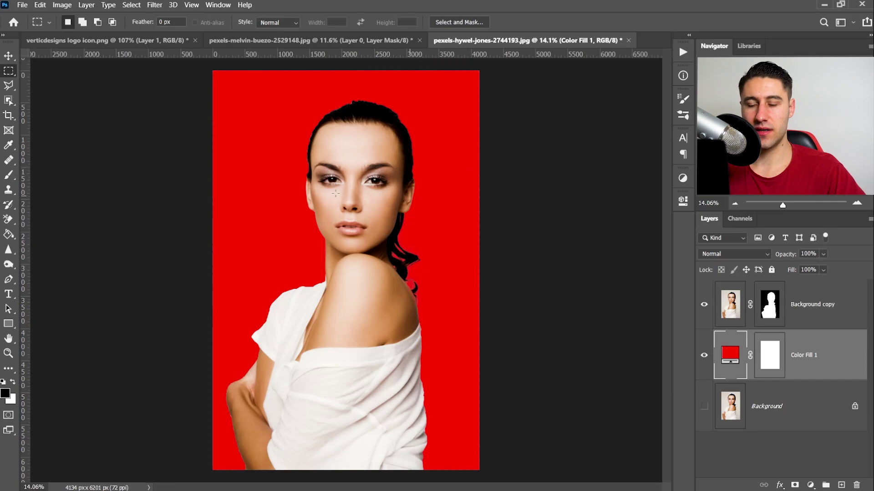
scroll(486, 208, "down", 1)
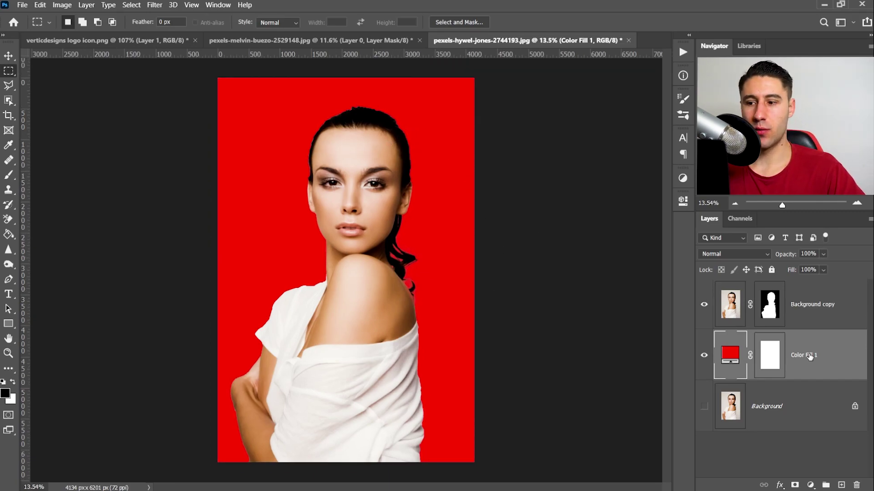
double_click(733, 355)
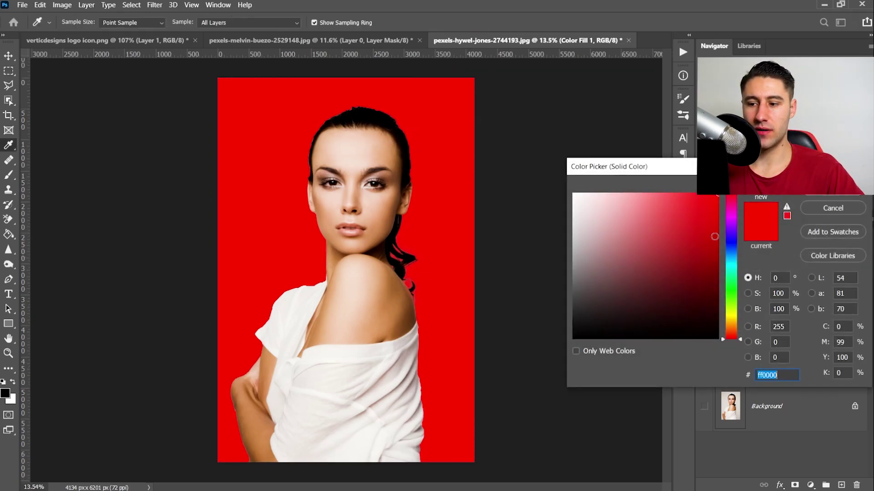
mouse_move(733, 213)
left_mouse_down()
mouse_move(731, 308)
mouse_move(732, 218)
left_mouse_up()
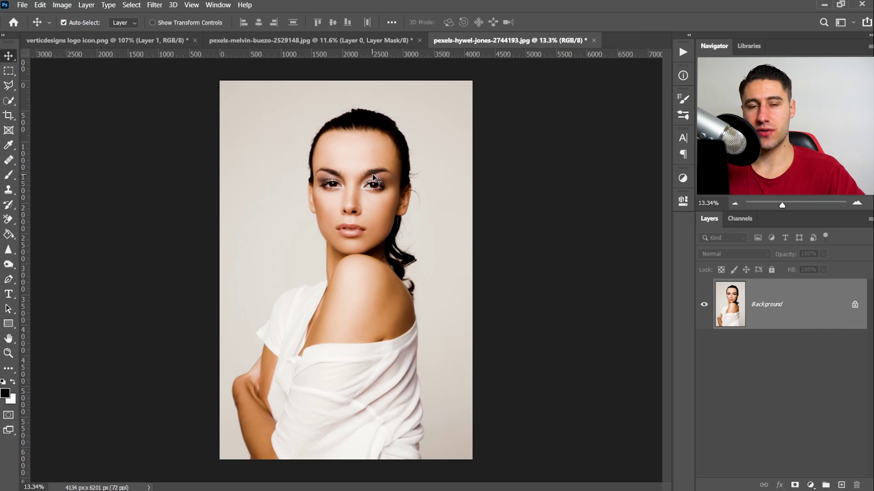
Select the whole woman in the original portrait with the Quick Selection Tool at a 382 px brush size
left_click(12, 99)
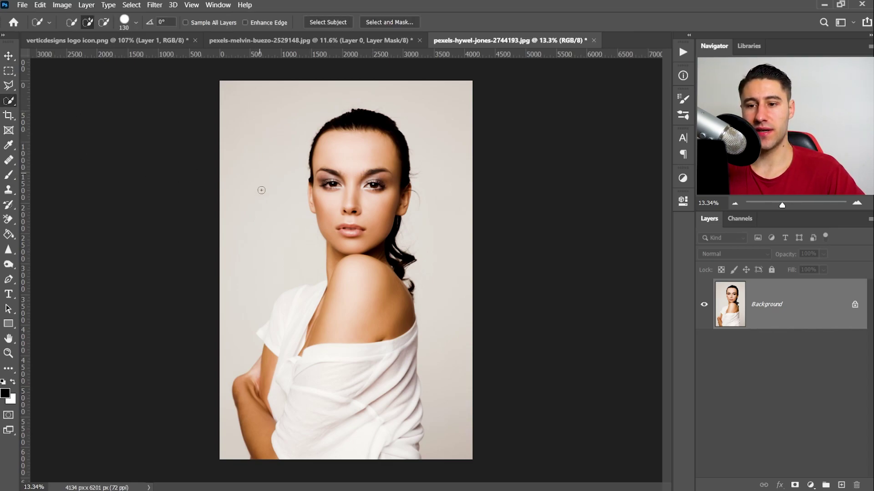
right_click(244, 235, "alt")
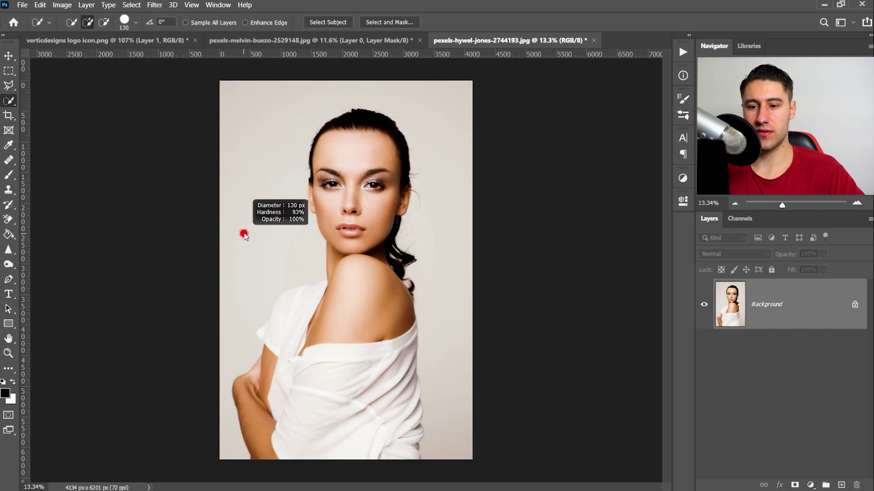
left_click_drag(264, 215, 288, 202)
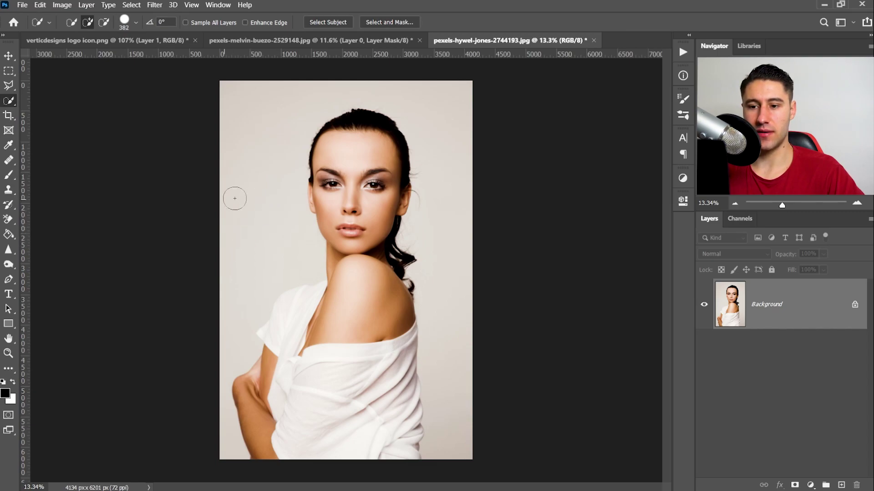
mouse_move(370, 157)
left_mouse_down()
mouse_move(357, 143)
mouse_move(353, 278)
mouse_move(363, 377)
mouse_move(310, 402)
mouse_move(293, 362)
mouse_move(301, 323)
left_mouse_up()
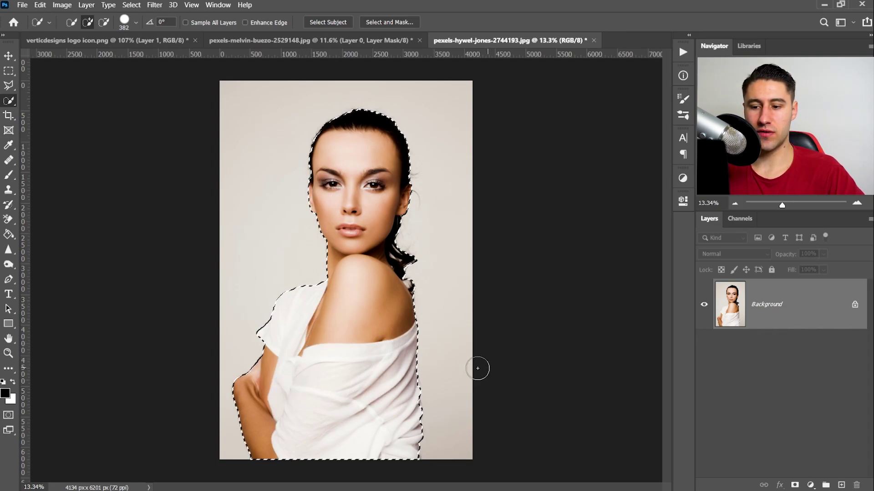
Open the selection in Select and Mask and refine the edge around the dark hair curls beside the neck and shoulder
left_click(380, 21)
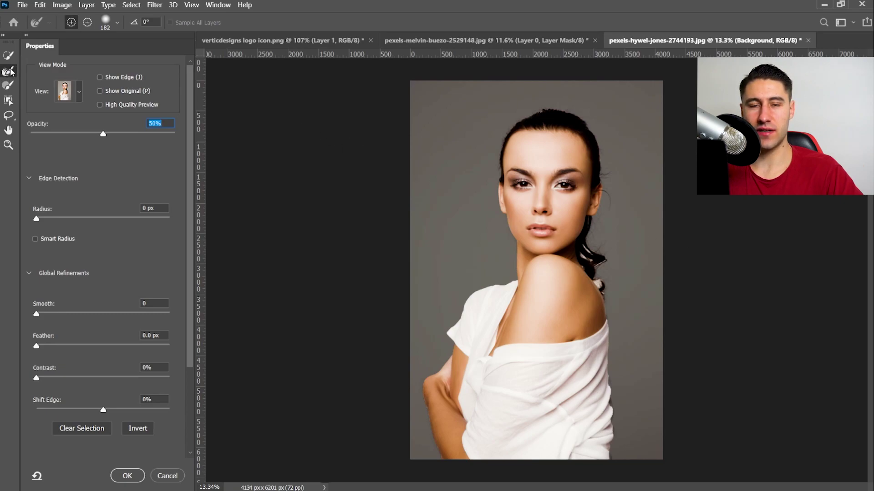
left_click(8, 144)
mouse_move(612, 228)
left_mouse_down()
mouse_move(617, 211)
mouse_move(664, 214)
left_mouse_up()
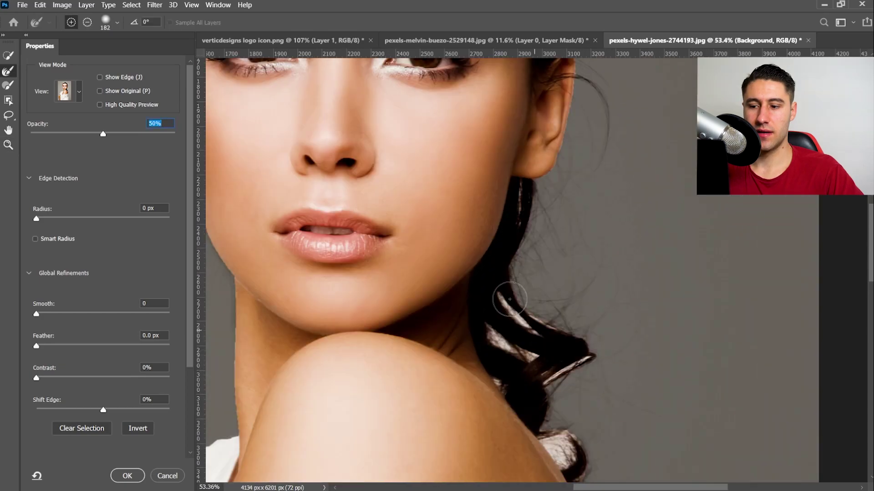
key("r")
left_click_drag(501, 298, 558, 341)
scroll(752, 246, "down", 3)
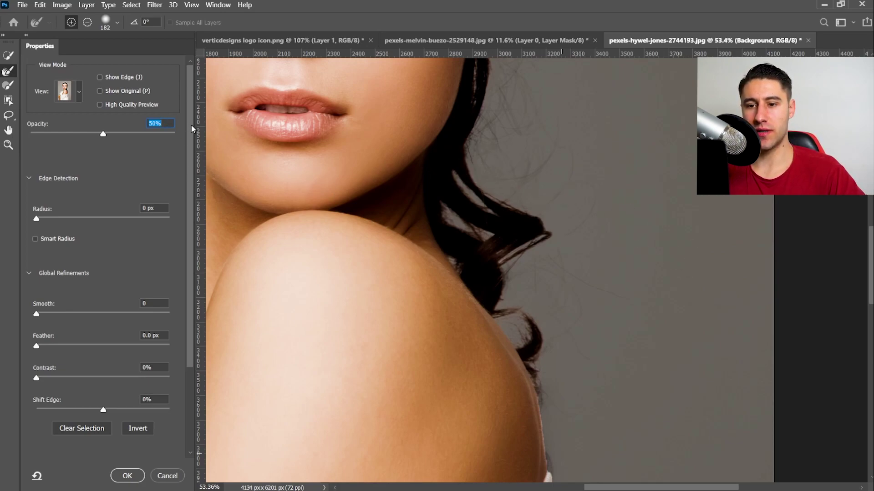
Output the refined Quick Selection result as a New Layer with Layer Mask
scroll(191, 129, "down", 3)
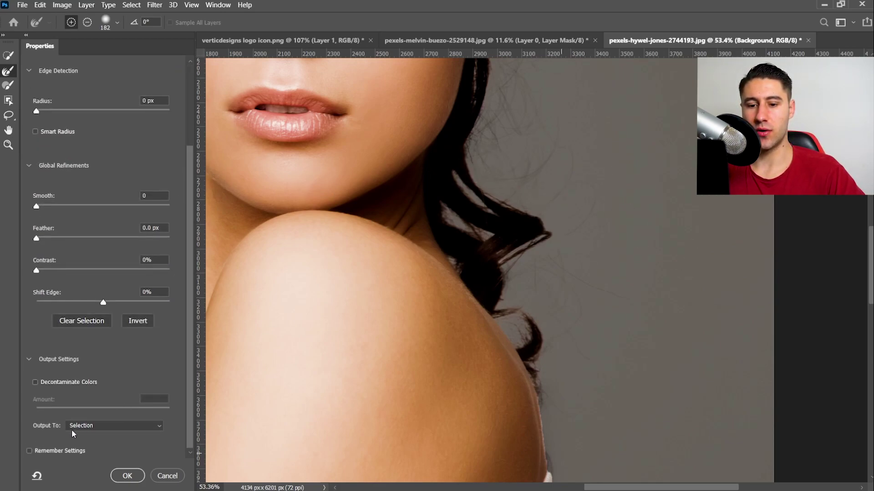
left_click(86, 432)
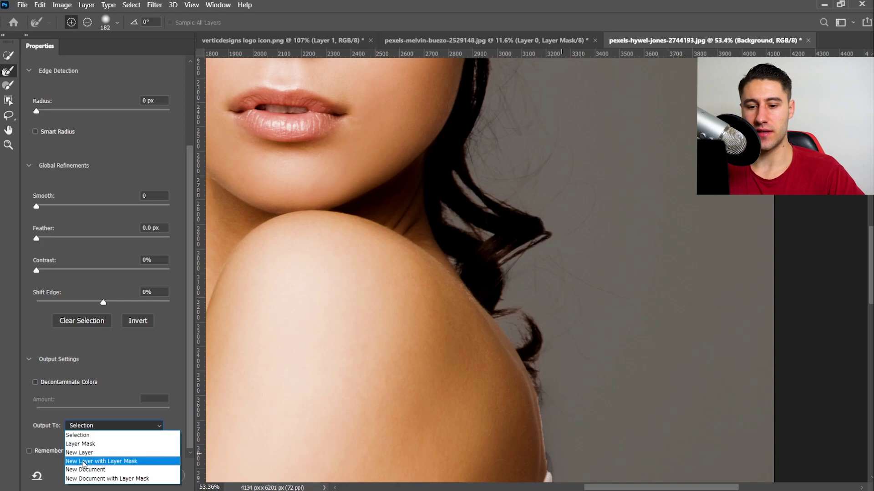
left_click(81, 461)
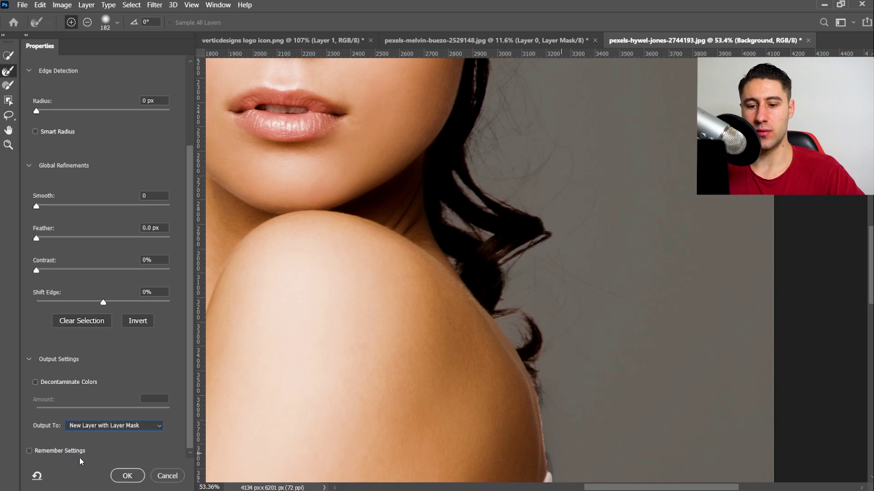
left_click(123, 476)
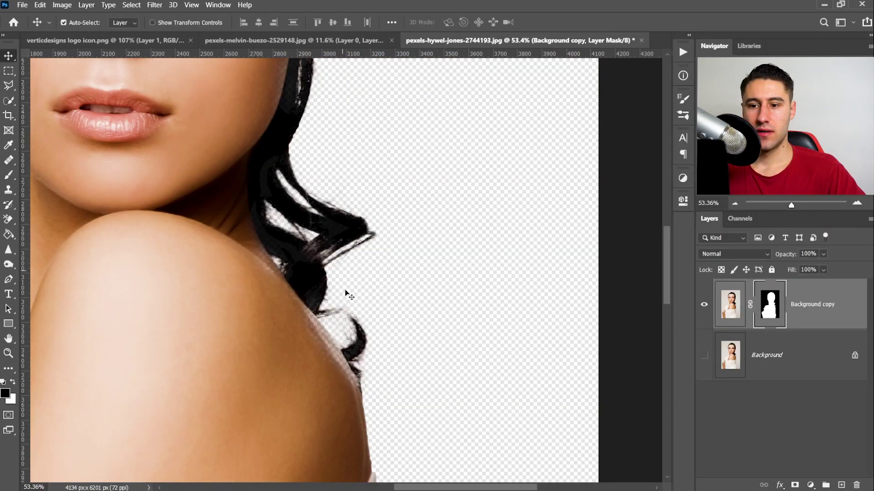
Duplicate the masked portrait layer to thicken the semi-transparent hair curls
scroll(316, 185, "up", 3)
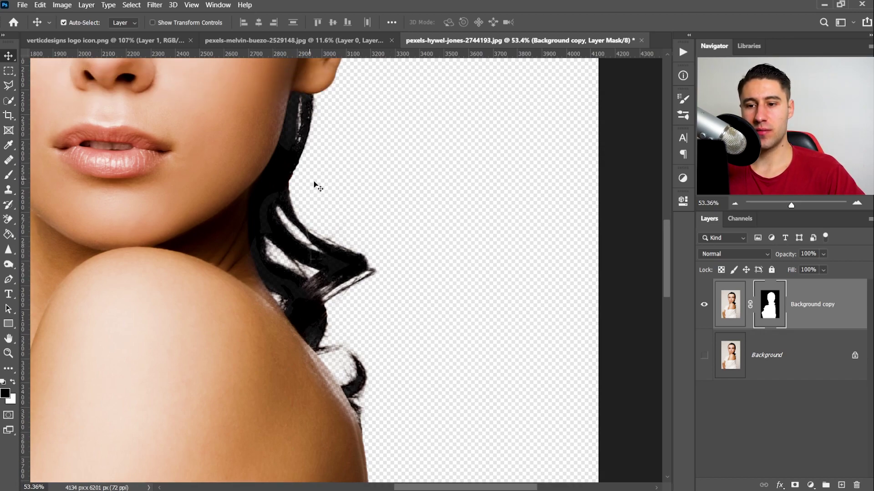
scroll(282, 161, "down", 5)
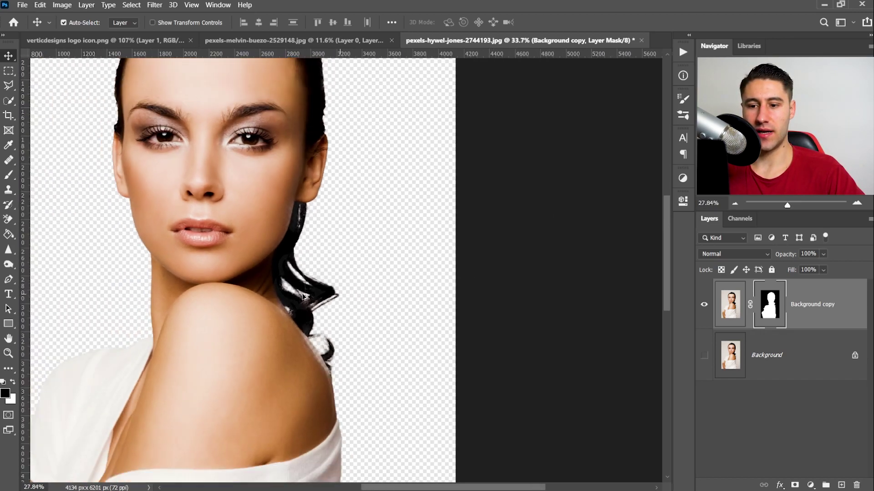
scroll(304, 304, "down", 1)
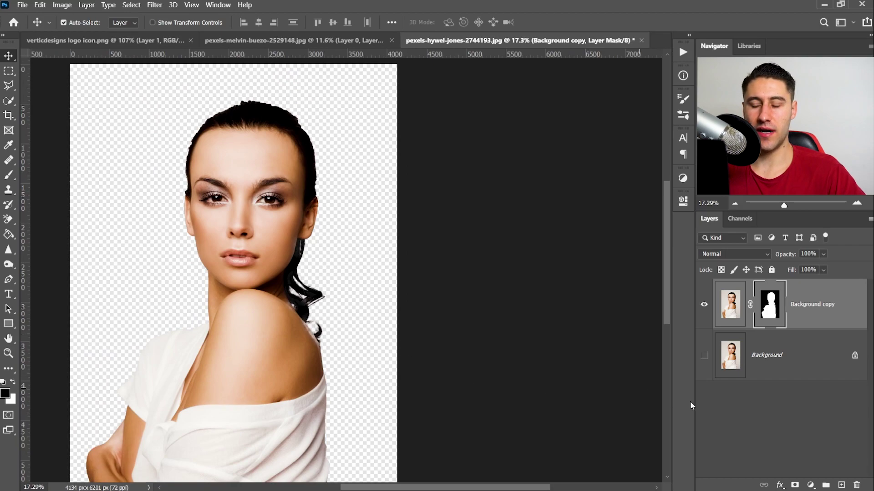
scroll(298, 282, "up", 2)
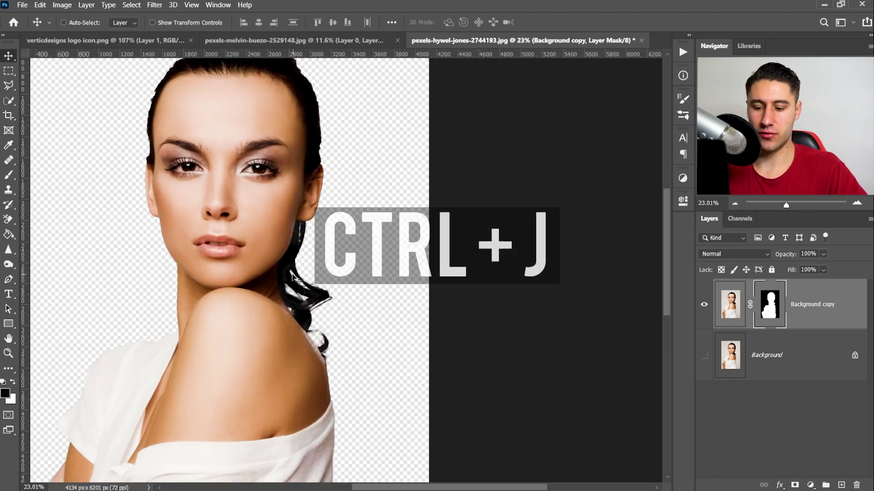
key("ctrl+j")
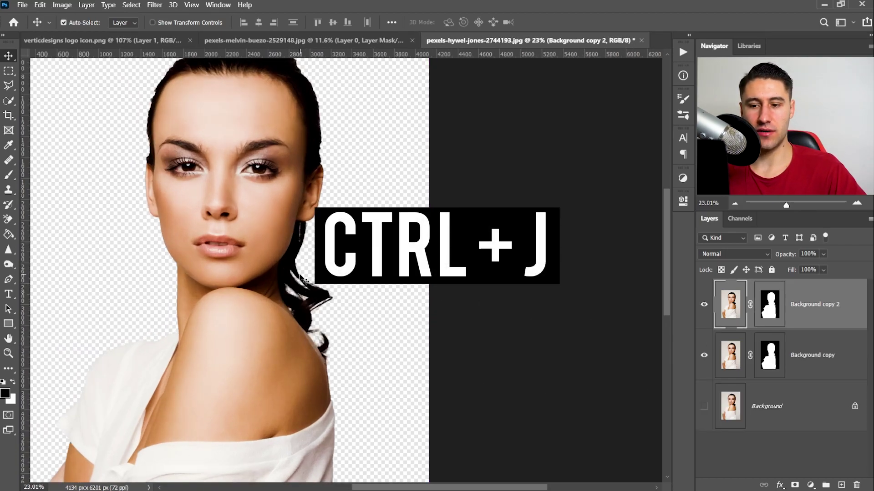
Convert the two masked portrait copies together into one smart object
scroll(330, 308, "up", 4)
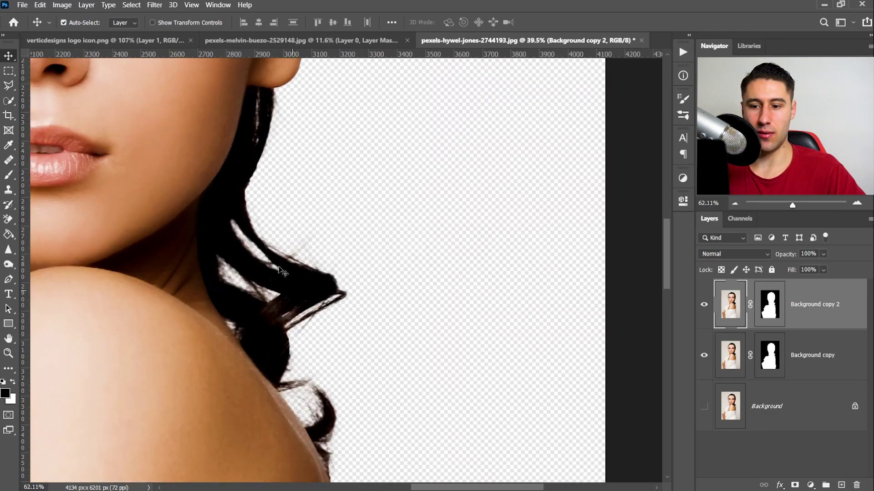
scroll(258, 273, "down", 5)
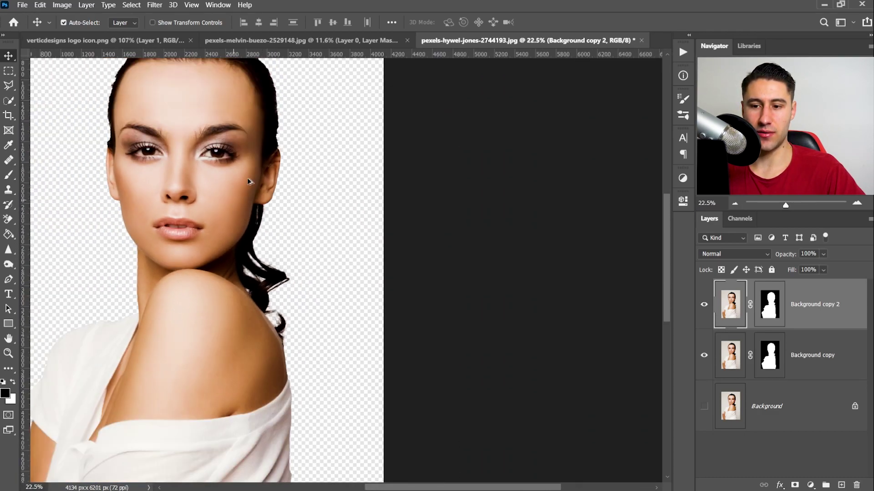
scroll(248, 228, "down", 2)
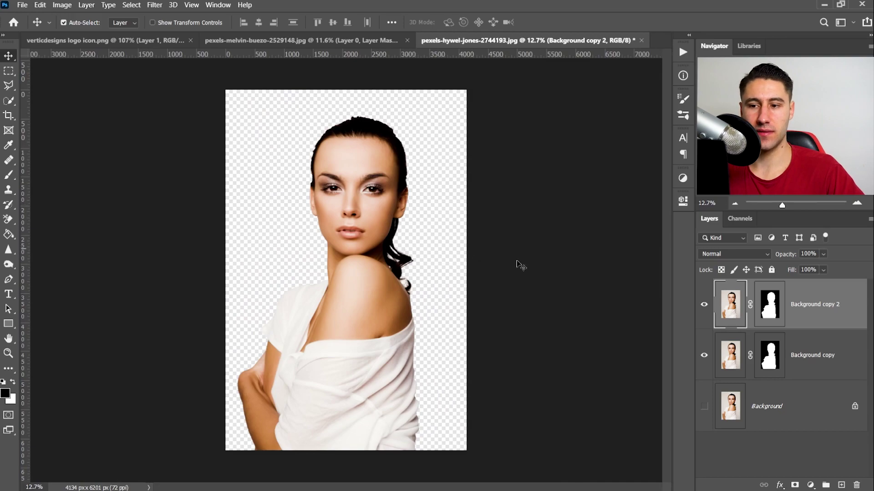
left_click(808, 357, "ctrl")
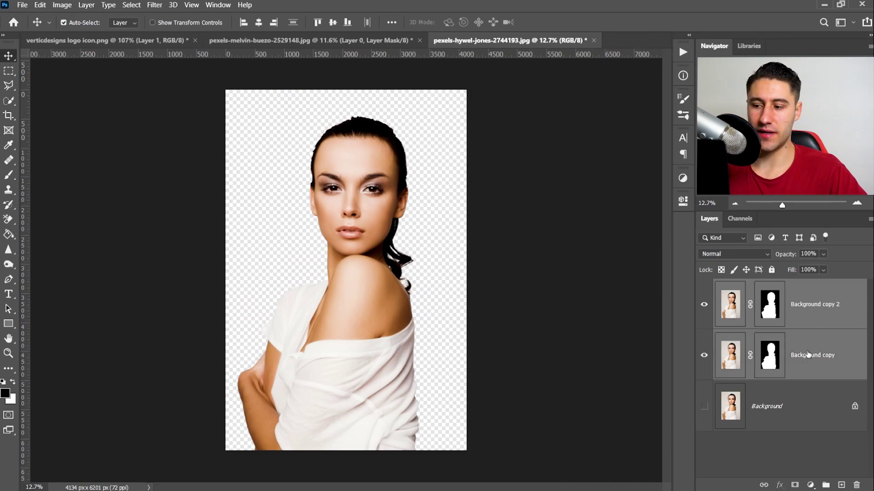
right_click(801, 297)
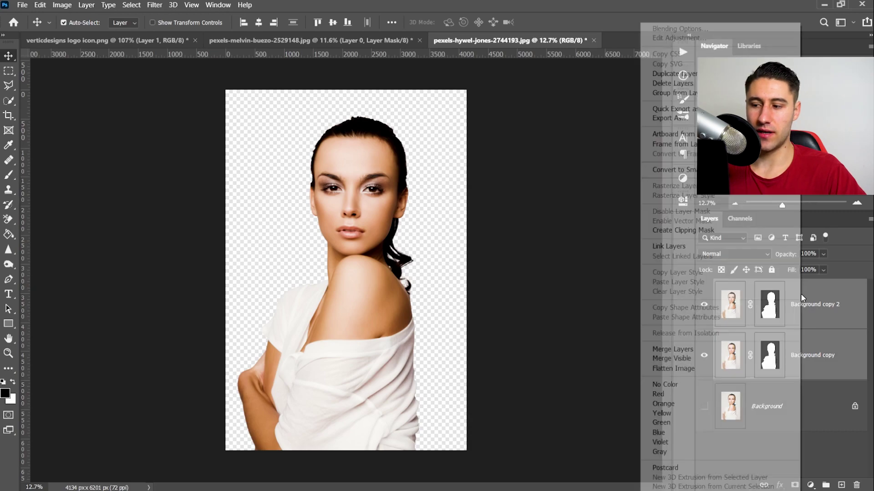
left_click(668, 169)
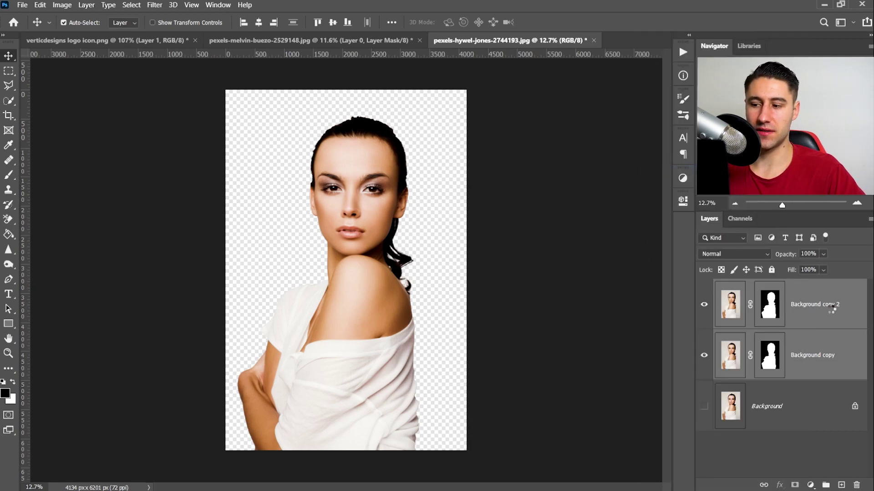
Add a Solid Color fill layer in ff0000 and place it directly beneath the portrait smart object
left_click(810, 485)
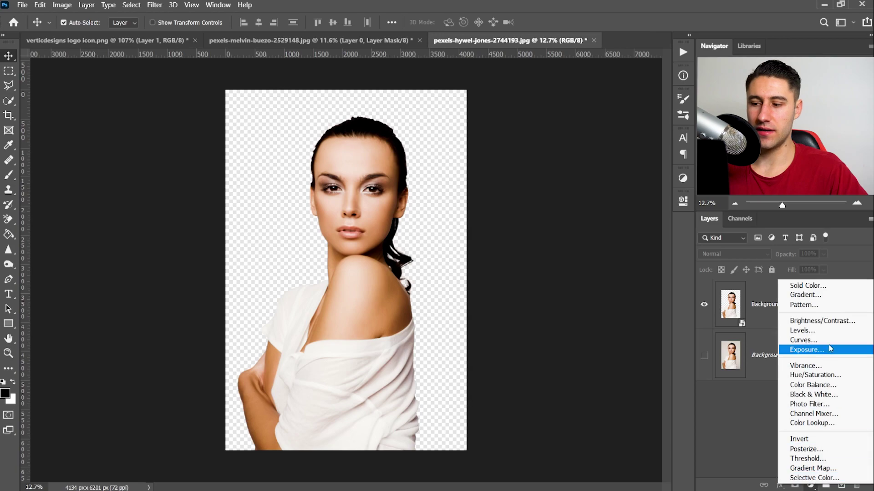
left_click(800, 283)
type("ff0000")
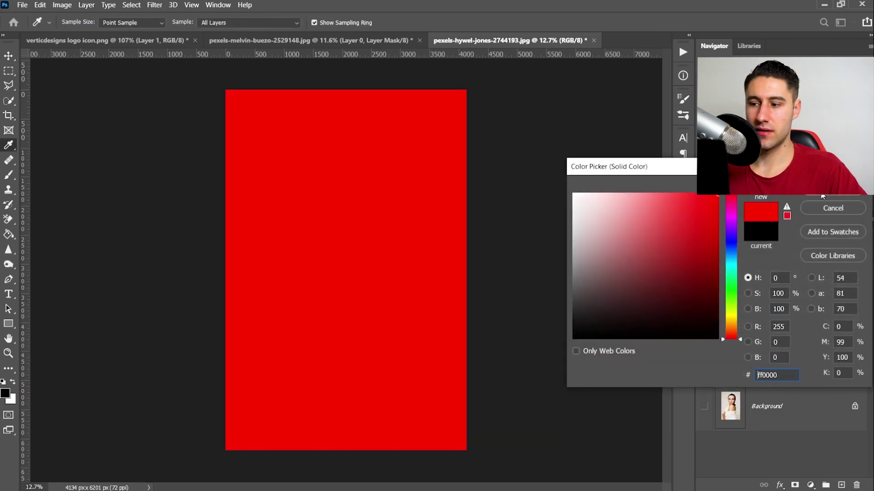
key("Return")
left_click_drag(810, 304, 799, 365)
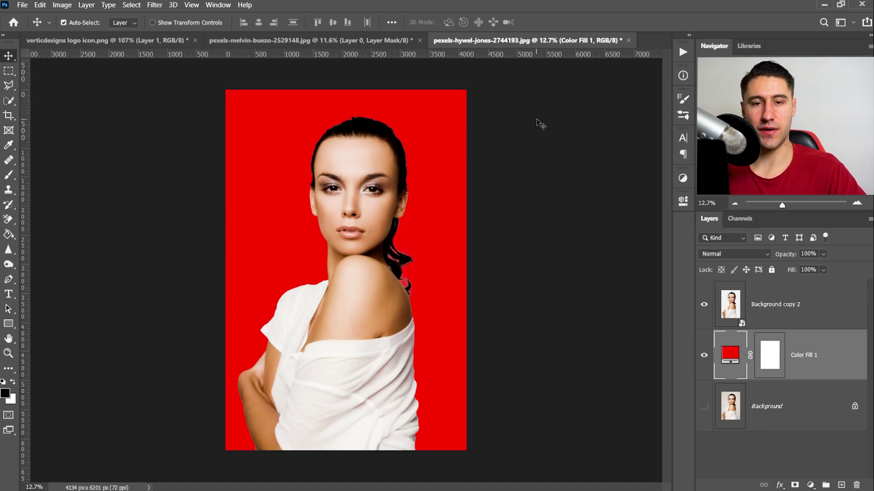
Create a new empty layer directly above the portrait smart object for working on the hair fringe
scroll(480, 283, "up", 6)
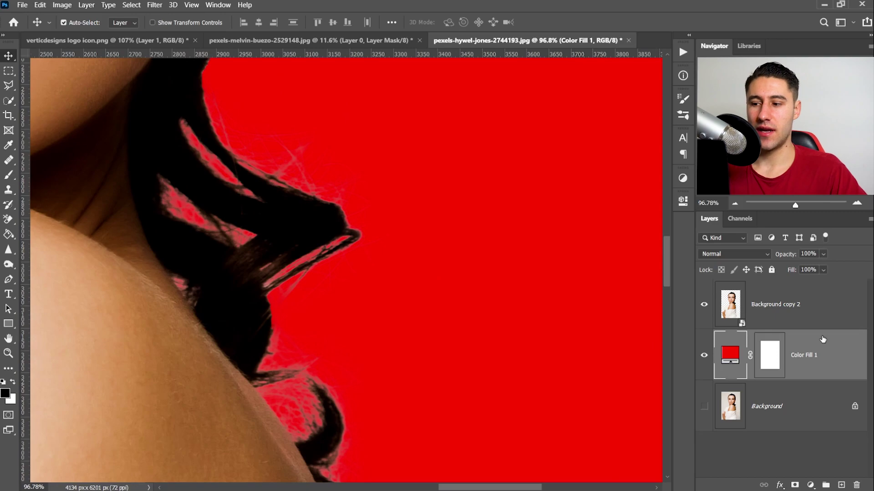
left_click(795, 321)
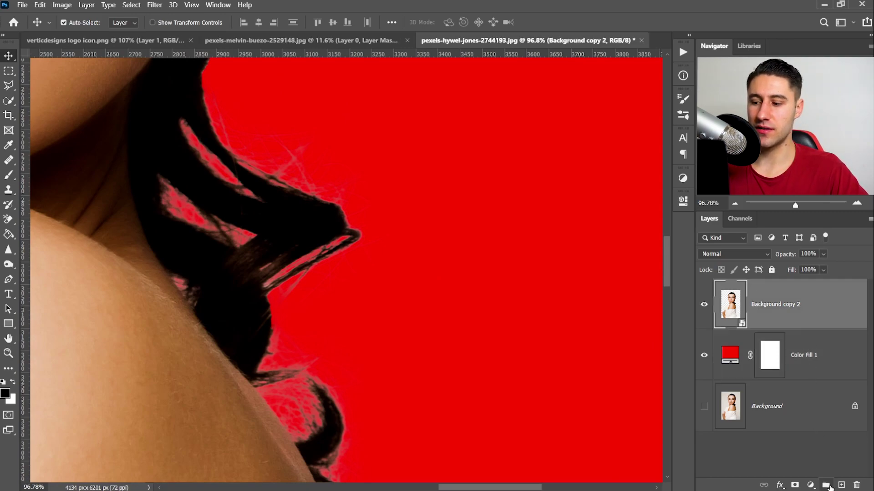
left_click(841, 485)
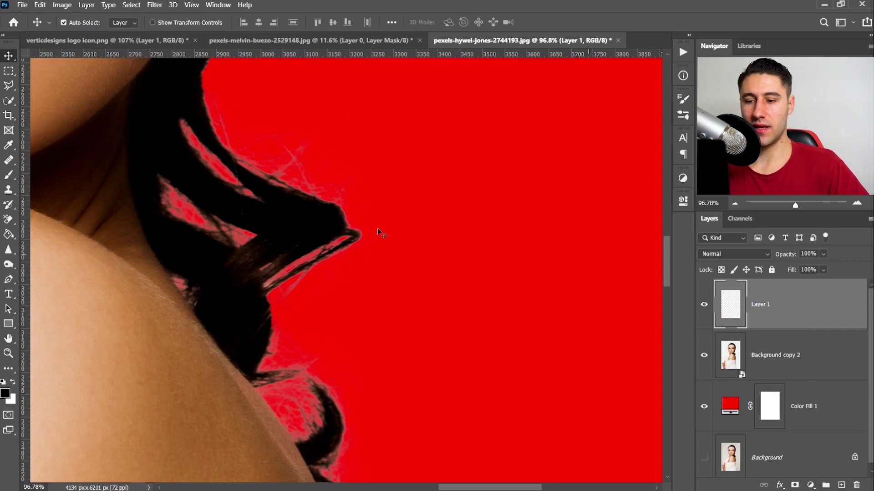
Choose the Brush tool and sample the dark hair color 0b0004 from the curls as the foreground color
scroll(94, 125, "up", 2)
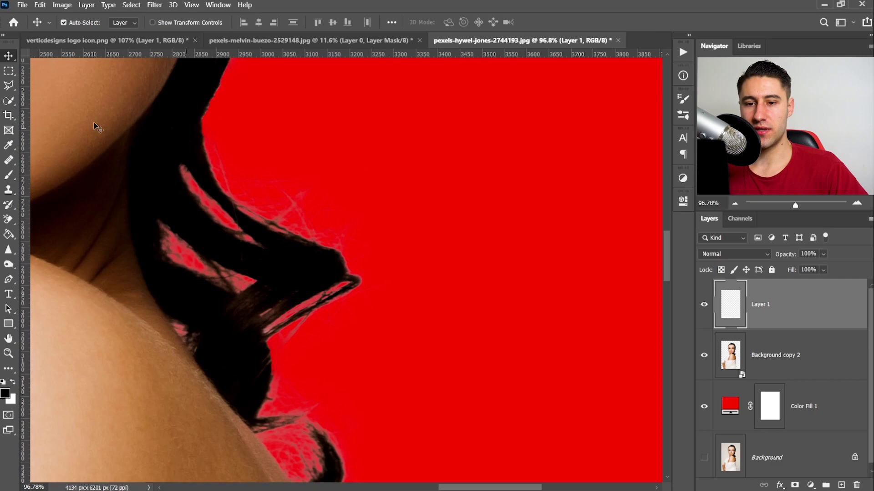
left_click(9, 176)
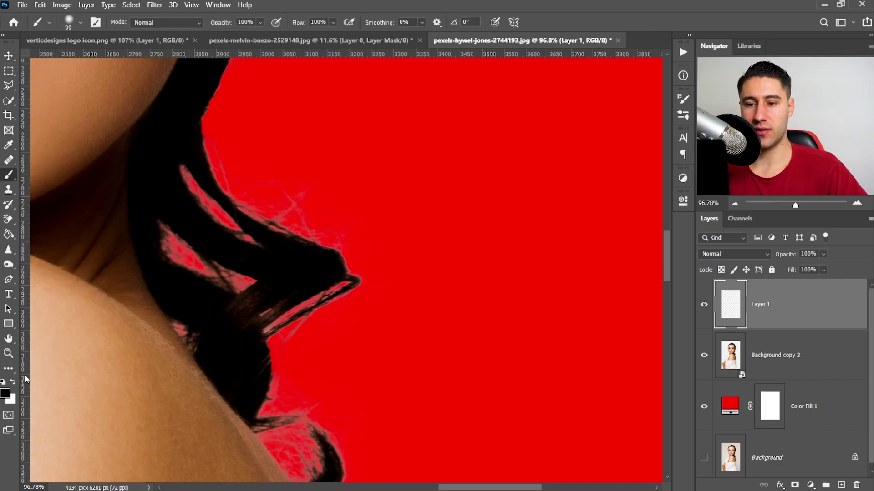
left_click(4, 395)
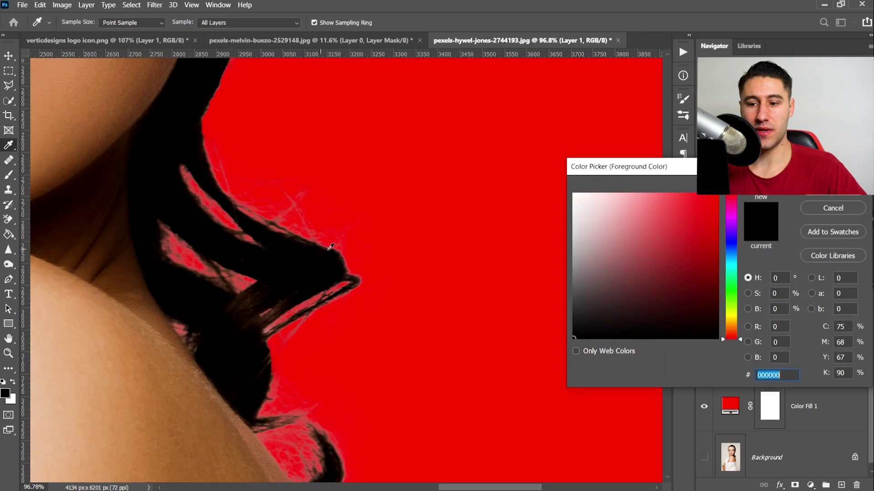
left_click(300, 241)
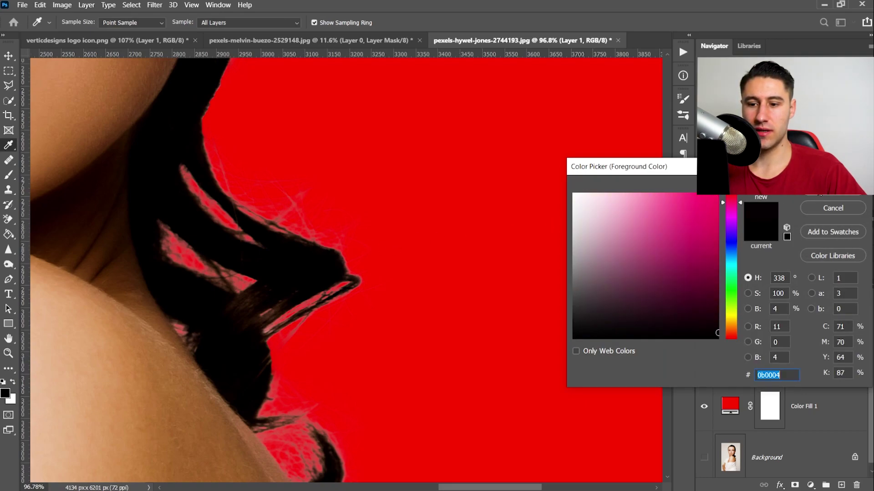
key("Return")
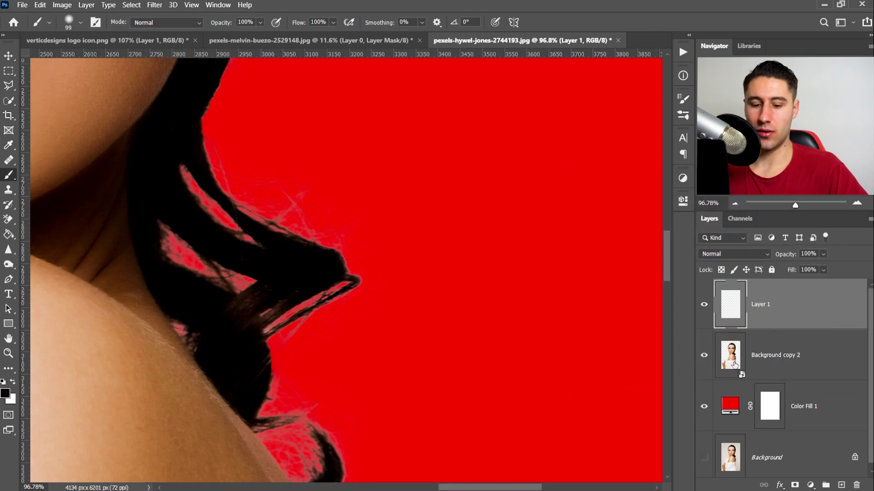
Load the portrait's outline as a selection and paint the dark color over the light fringe along the hair edges on the empty layer
key("ctrl+shift+d")
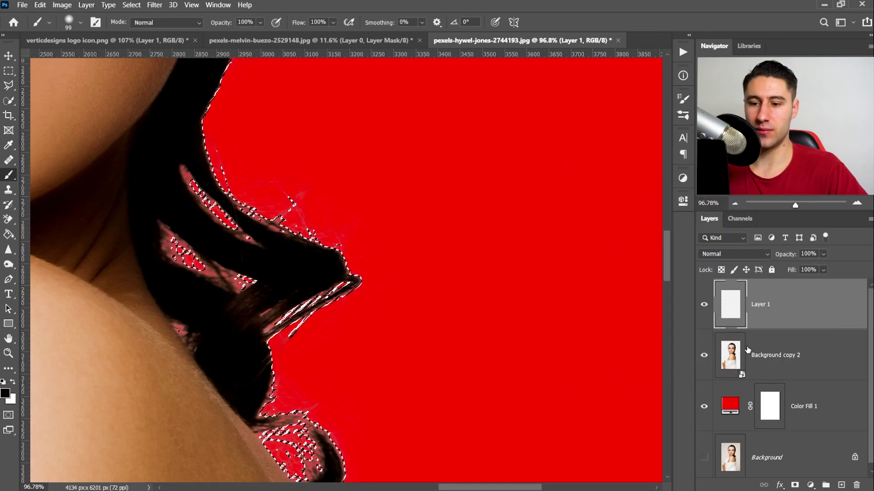
mouse_move(335, 238)
left_mouse_down()
mouse_move(349, 207)
mouse_move(302, 226)
mouse_move(258, 175)
mouse_move(234, 175)
mouse_move(221, 187)
mouse_move(207, 108)
mouse_move(212, 164)
mouse_move(242, 207)
mouse_move(194, 178)
mouse_move(266, 240)
mouse_move(308, 257)
mouse_move(284, 218)
mouse_move(348, 222)
mouse_move(352, 254)
mouse_move(300, 217)
mouse_move(346, 221)
mouse_move(287, 160)
mouse_move(254, 176)
mouse_move(362, 215)
mouse_move(380, 237)
mouse_move(282, 335)
mouse_move(299, 356)
mouse_move(343, 314)
mouse_move(332, 338)
left_mouse_up()
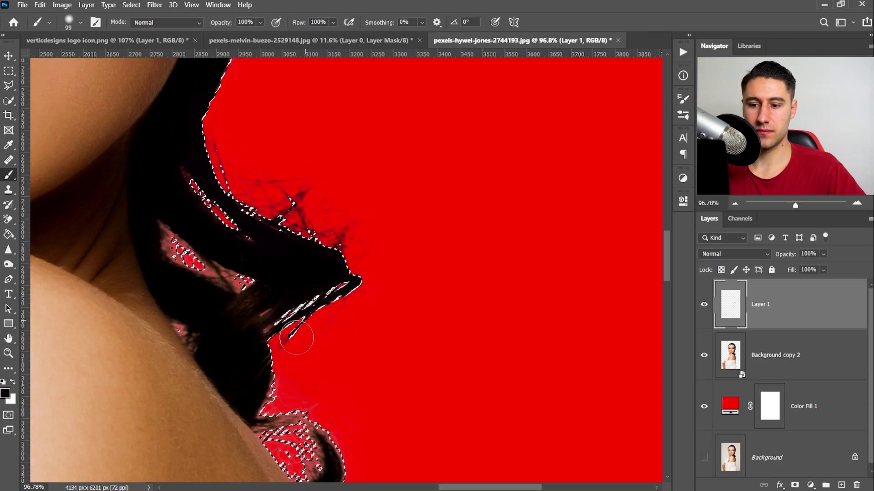
scroll(293, 335, "down", 2)
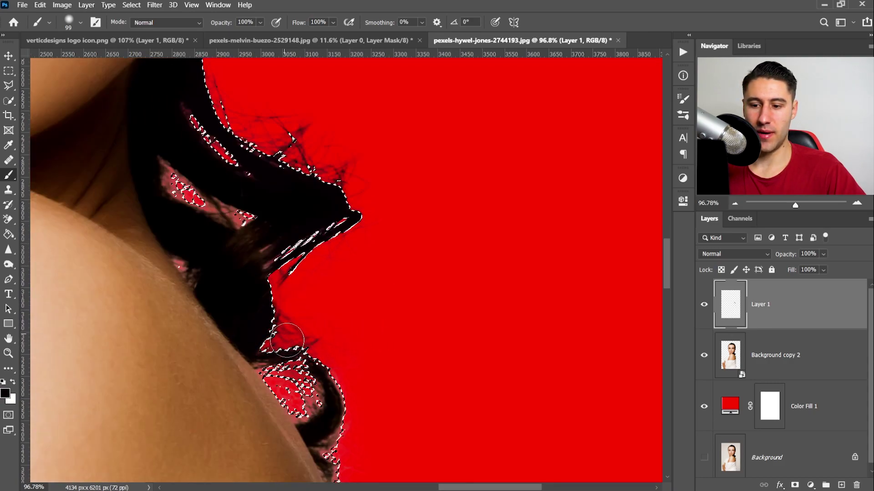
scroll(441, 285, "down", 2)
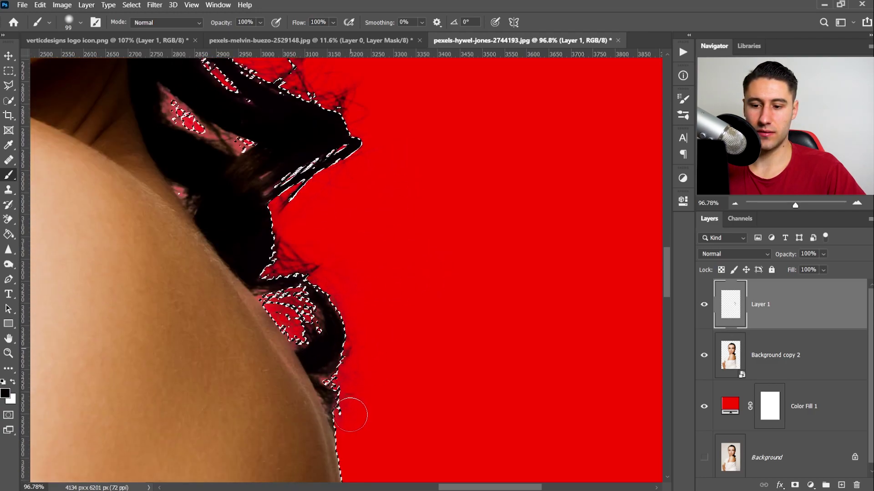
scroll(463, 318, "down", 2)
scroll(462, 317, "down", 1)
scroll(462, 317, "up", 3)
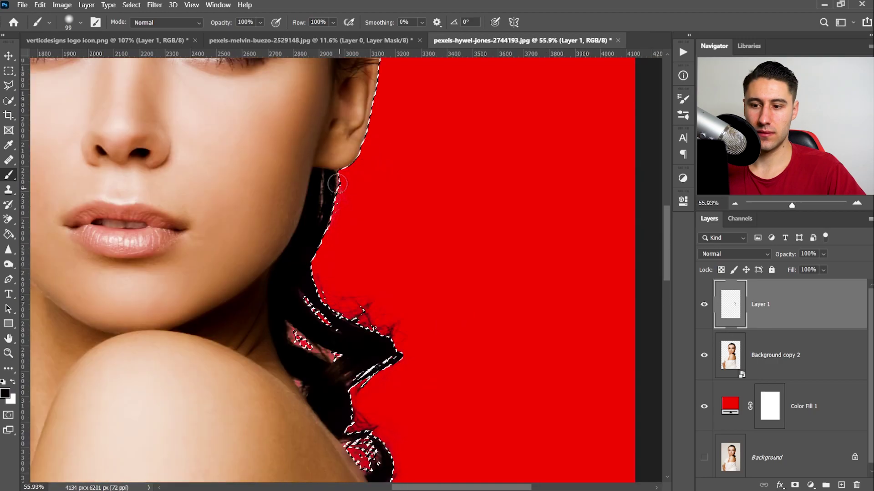
scroll(455, 291, "down", 4)
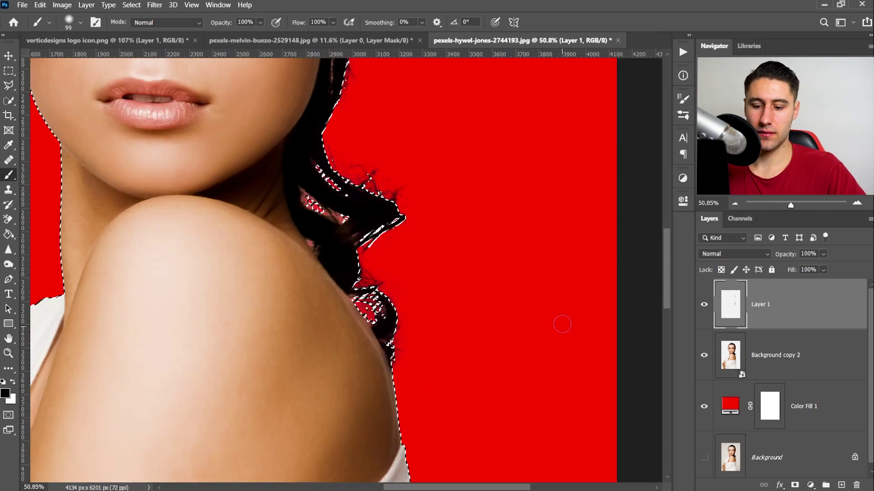
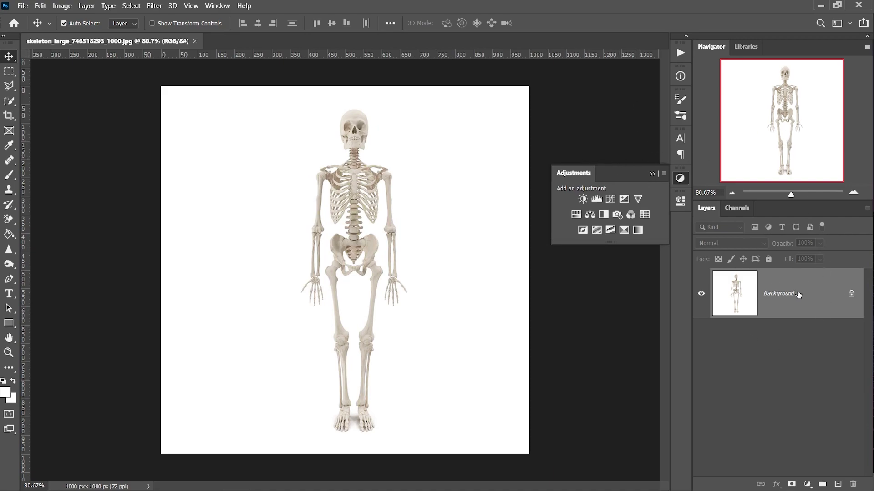
Add a Levels adjustment above the skeleton image and darken the midtones to 0.33
left_click(597, 199)
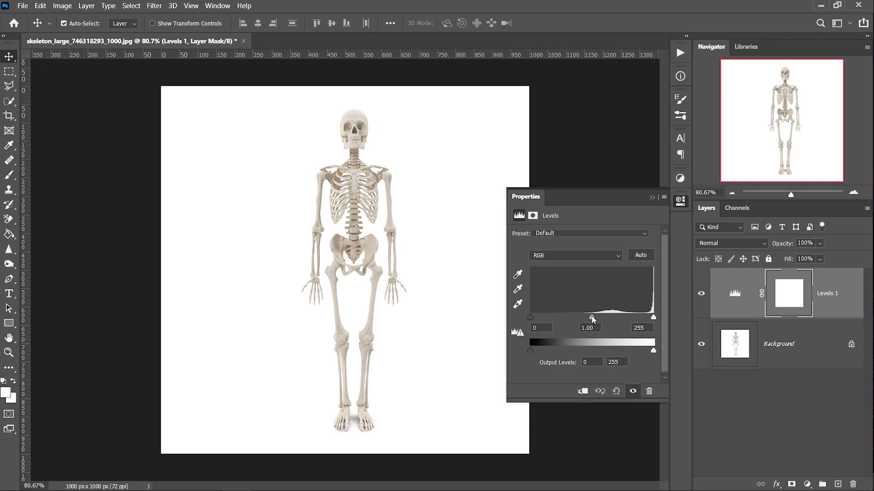
left_click_drag(592, 318, 629, 315)
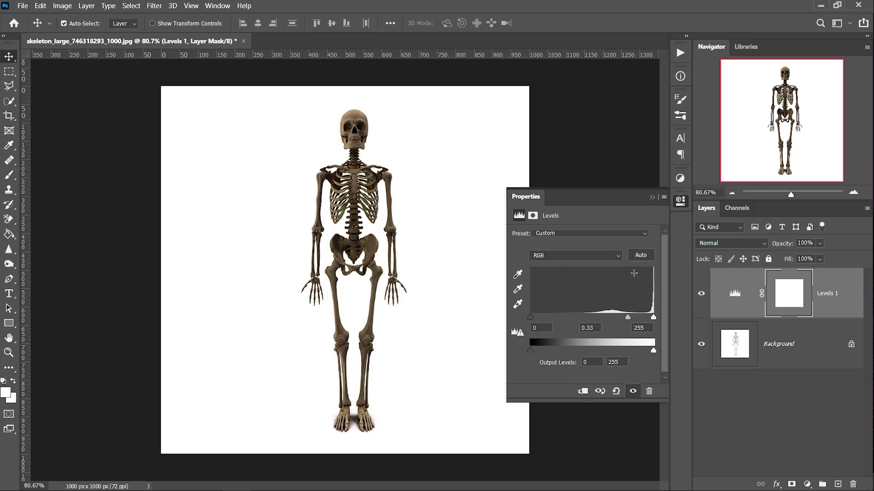
left_click(652, 197)
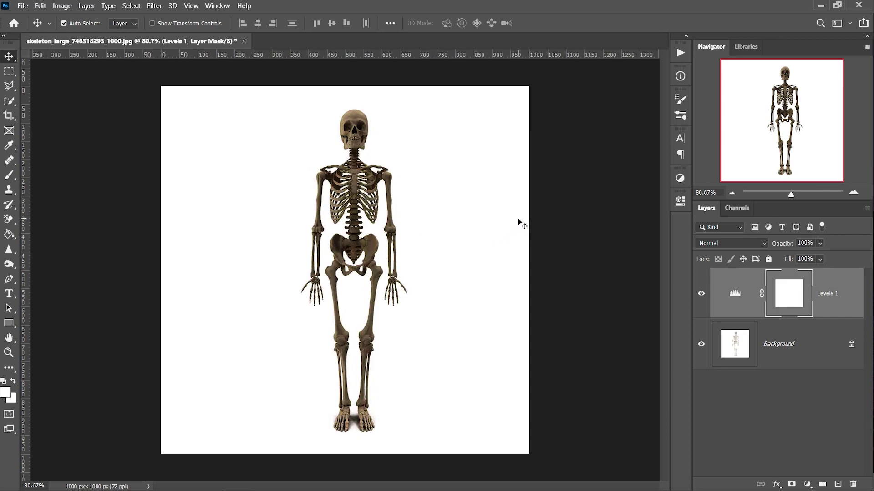
Select the white surroundings on the Background layer using Color Range with Sampled Colors and fuzziness 200
left_click(759, 338)
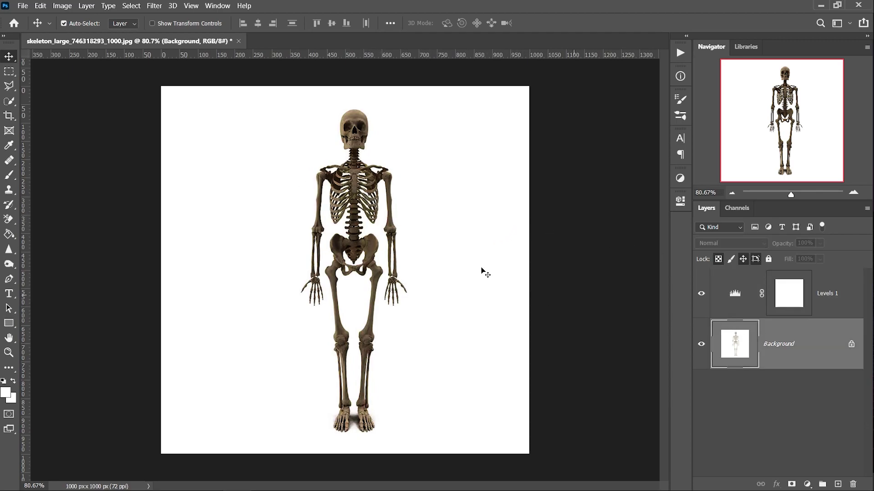
left_click(131, 5)
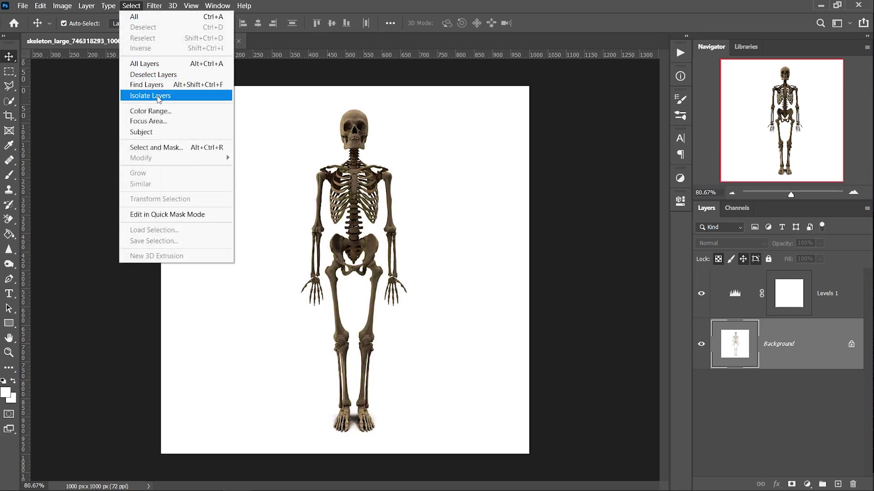
left_click(160, 111)
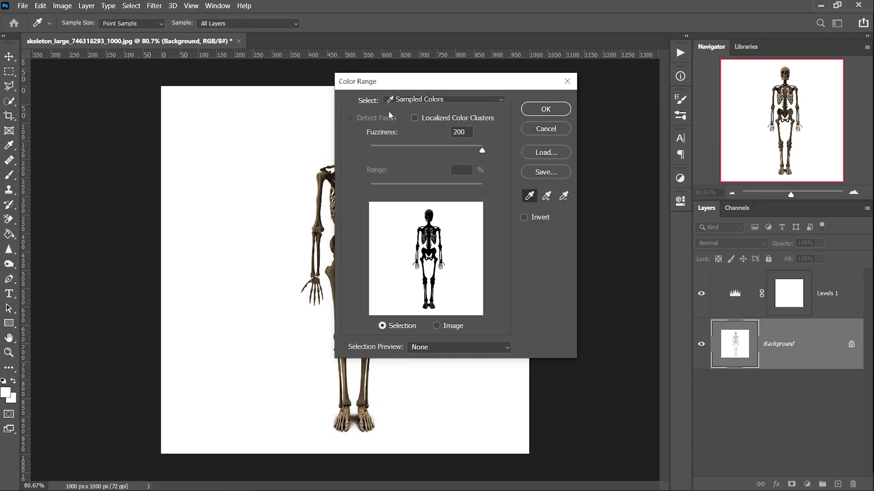
left_click_drag(395, 79, 447, 84)
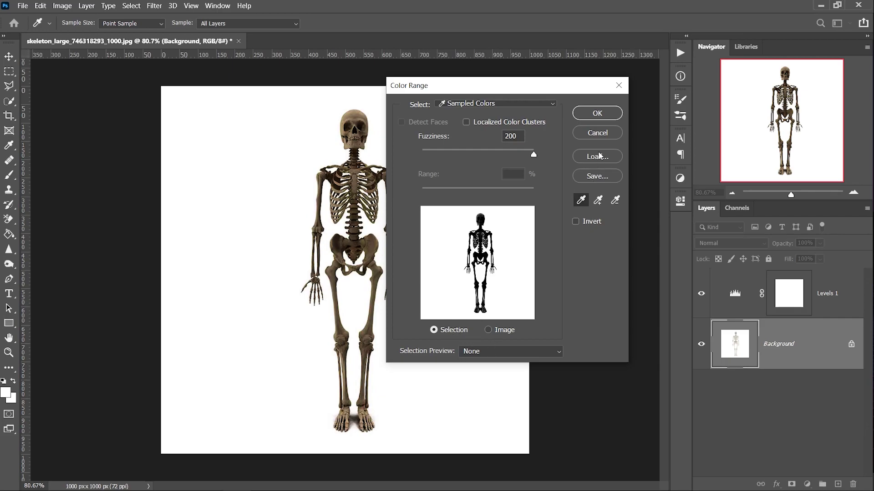
left_click(598, 113)
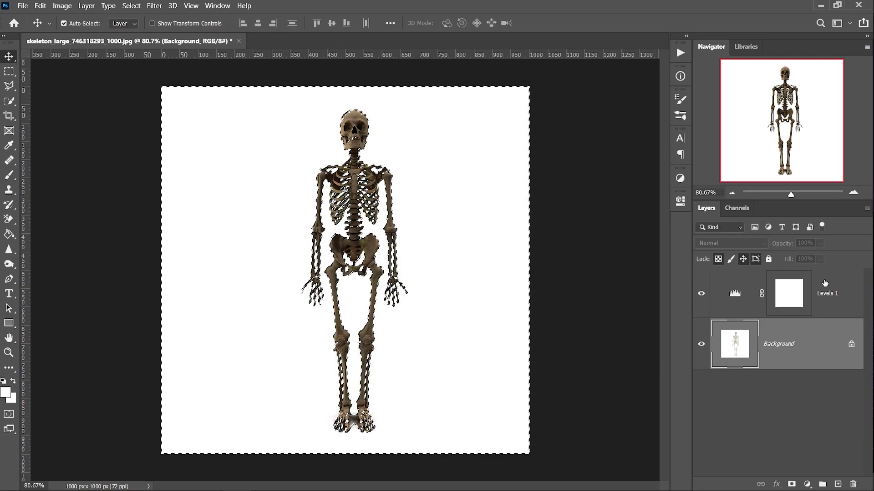
Add an inverted layer mask from the selection to isolate the skeleton, and hide the Levels adjustment
left_click(792, 484)
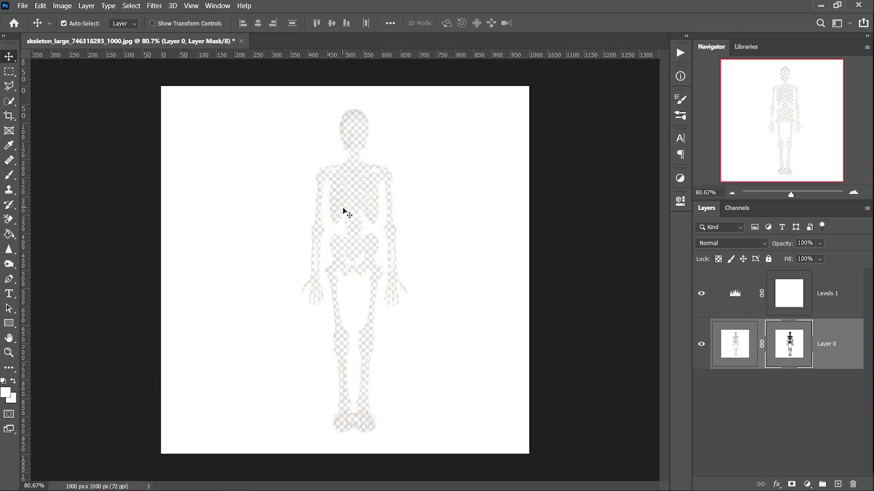
key("ctrl+i")
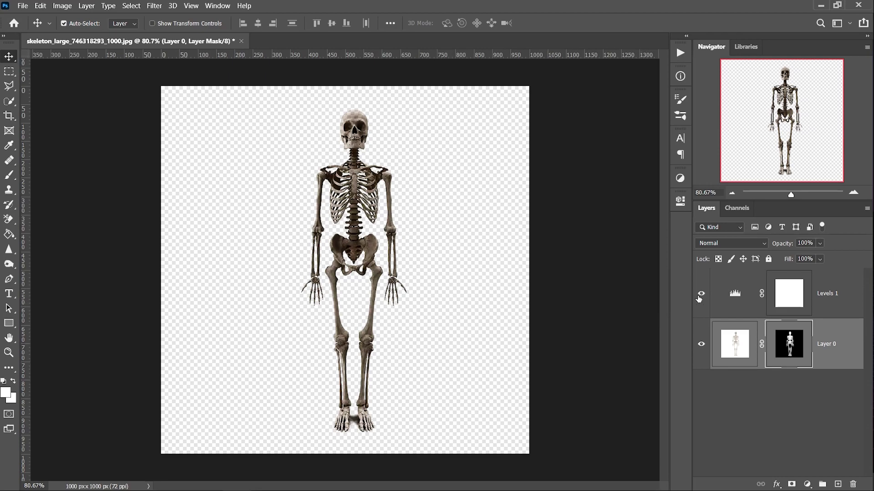
left_click(700, 293)
Add a Solid Color fill layer in ff0000 beneath the masked skeleton layer
left_click(764, 423)
left_click(807, 485)
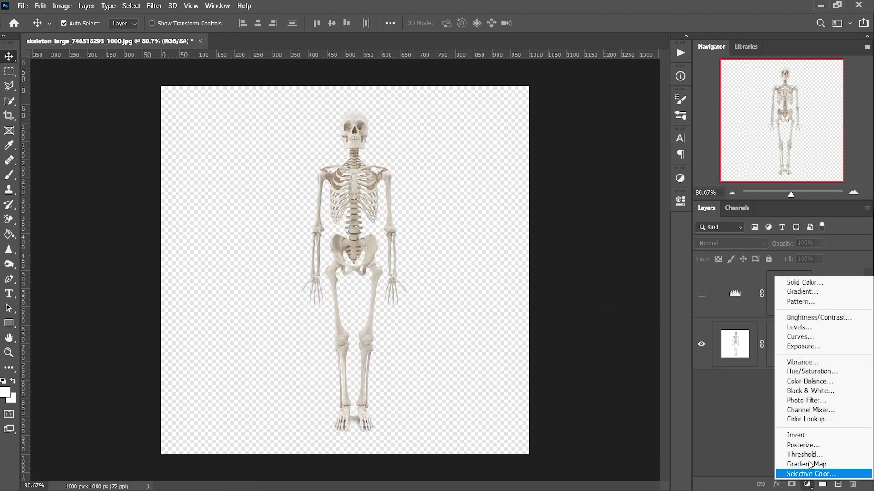
left_click(804, 285)
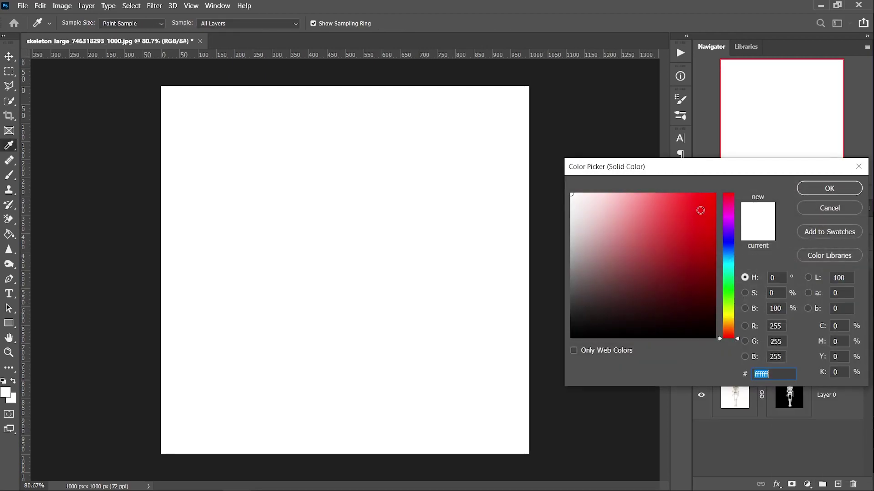
type("ff0000")
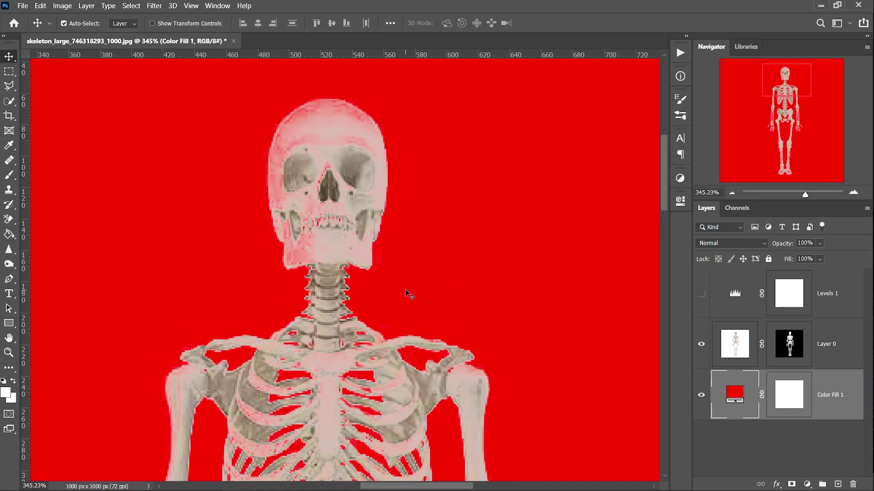
Duplicate the masked skeleton layer twice to fill in the semi-transparent bone areas
scroll(423, 295, "down", 1)
scroll(423, 293, "down", 1)
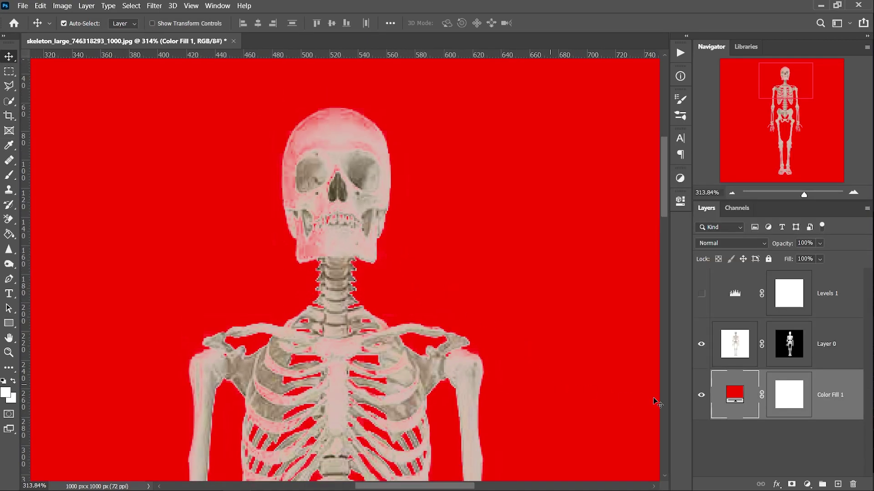
left_click(828, 359)
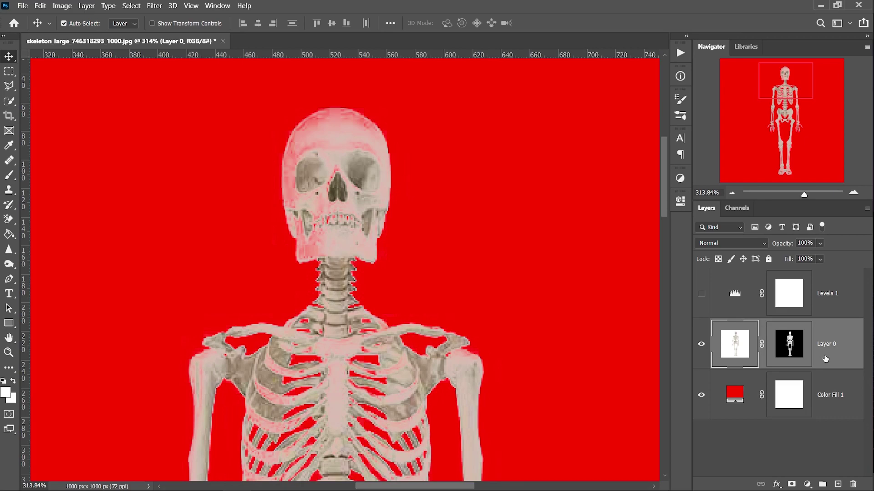
key("ctrl+j")
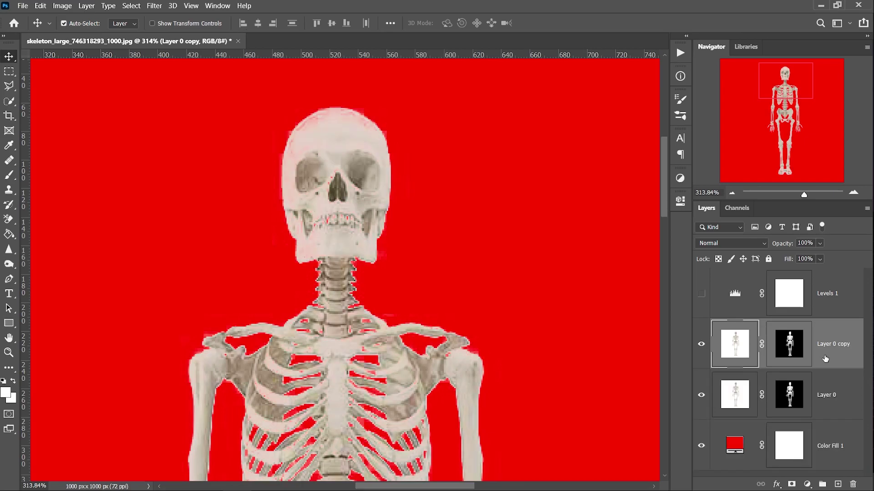
key("ctrl+j")
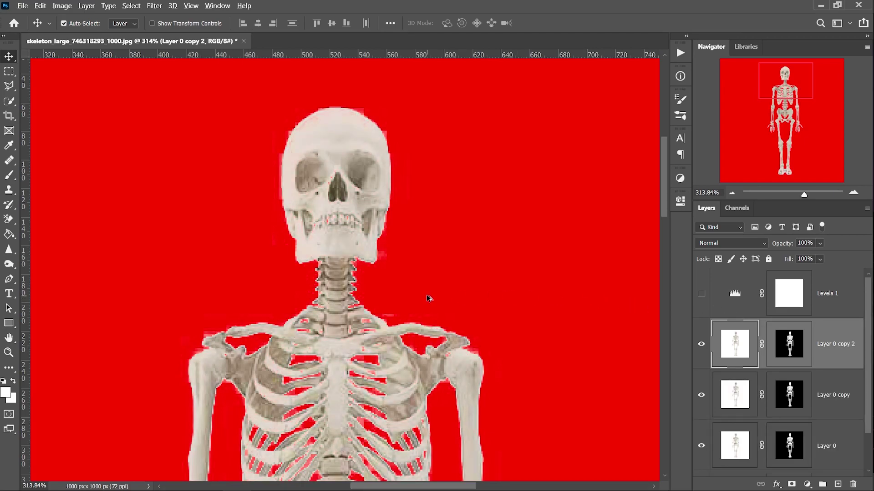
Combine the three masked skeleton layers into one smart object and rasterize it
scroll(430, 300, "down", 3)
scroll(437, 303, "down", 3)
scroll(440, 263, "up", 3)
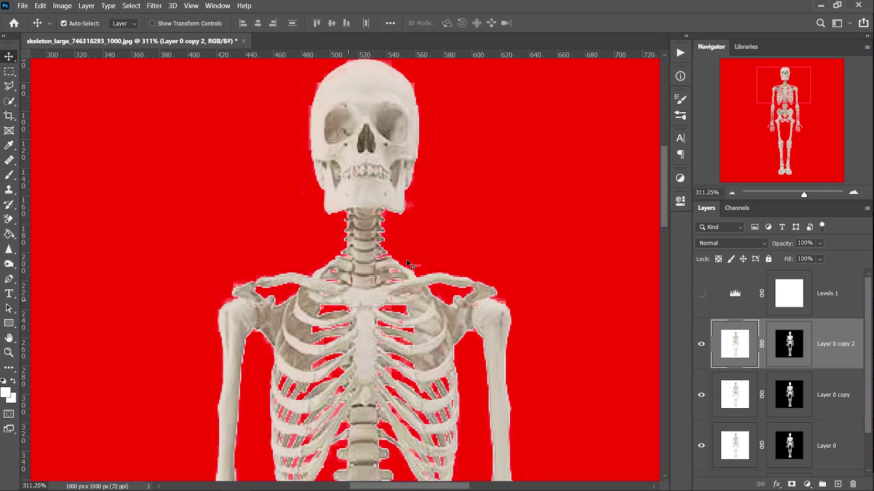
scroll(451, 202, "up", 2)
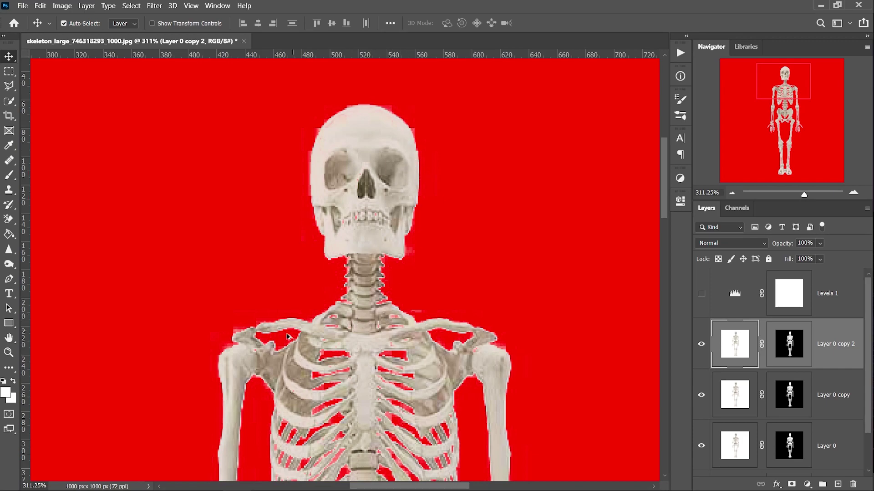
scroll(287, 337, "up", 3)
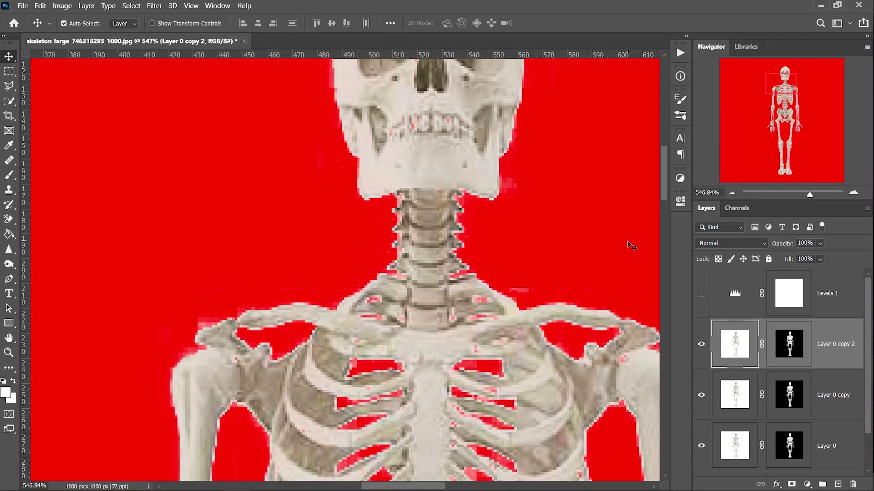
scroll(631, 246, "up", 3)
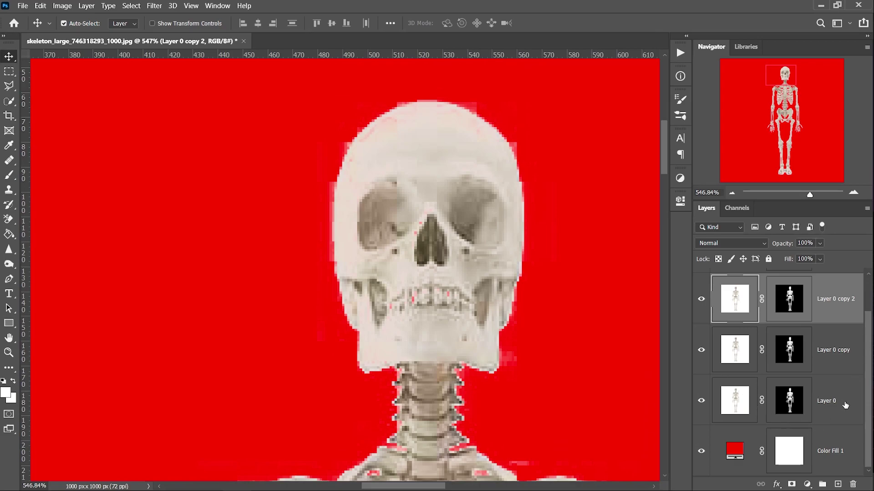
left_click(833, 392, "shift")
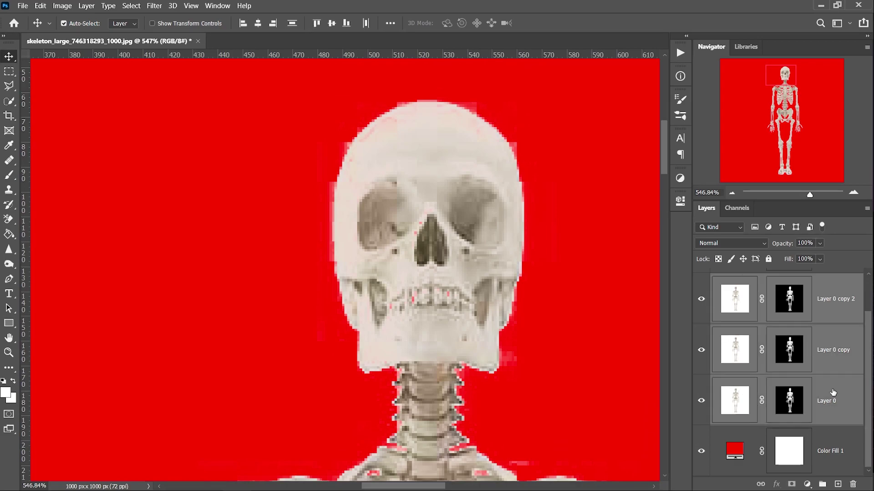
right_click(826, 340)
left_click(746, 168)
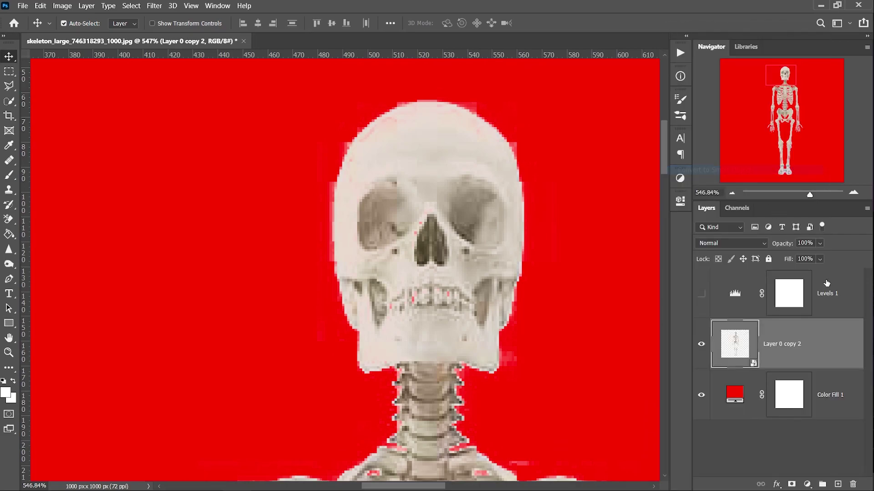
right_click(818, 336)
left_click(710, 212)
Switch to the Background Eraser tool for cleaning leftover white around the skeleton, and check the gaps between the ribs
scroll(518, 270, "down", 2)
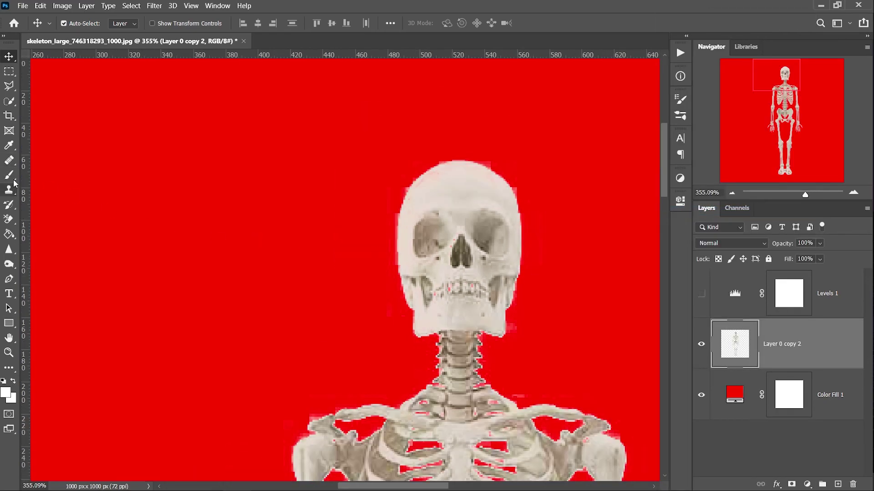
right_click(9, 222)
left_click(50, 219)
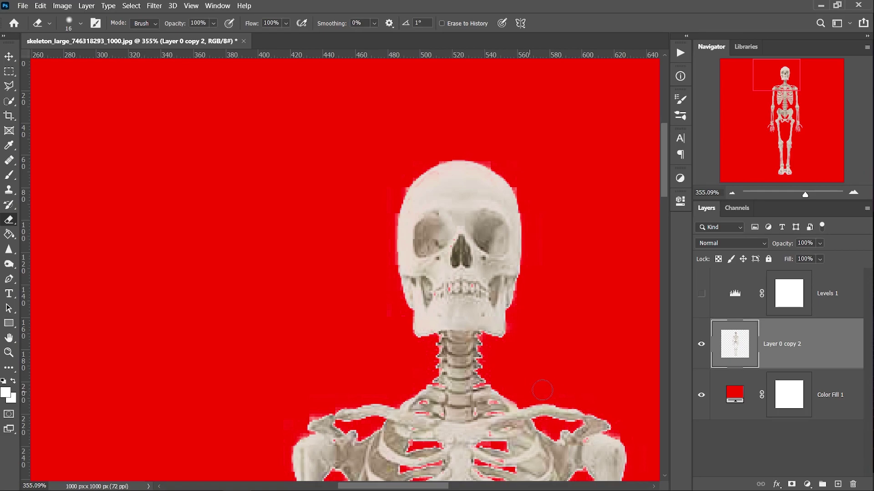
scroll(518, 390, "down", 3)
right_click(10, 220)
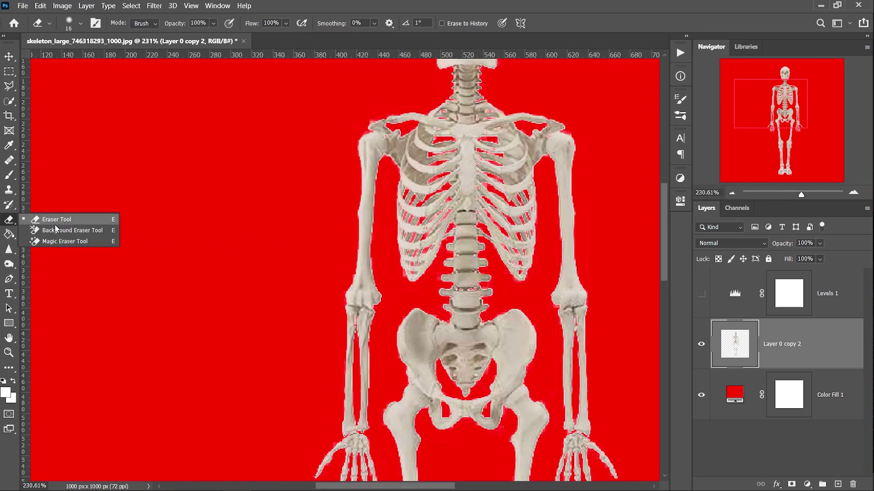
left_click(54, 229)
scroll(498, 148, "up", 5)
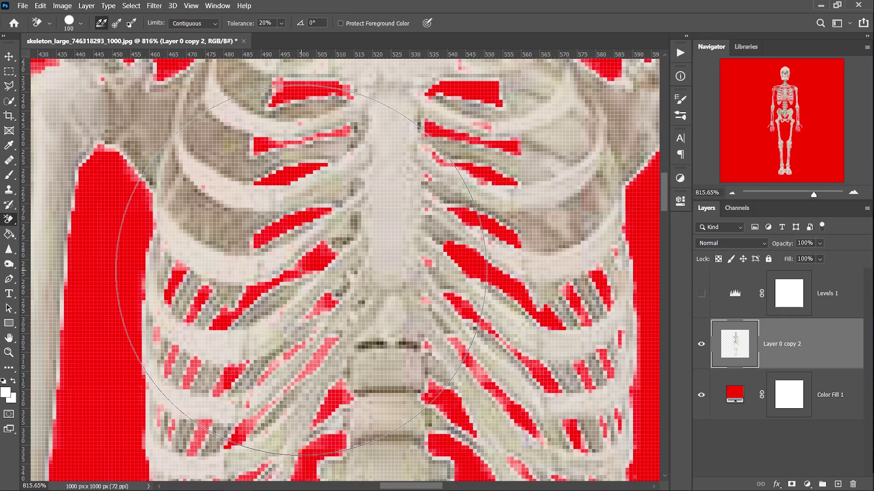
scroll(486, 346, "down", 6)
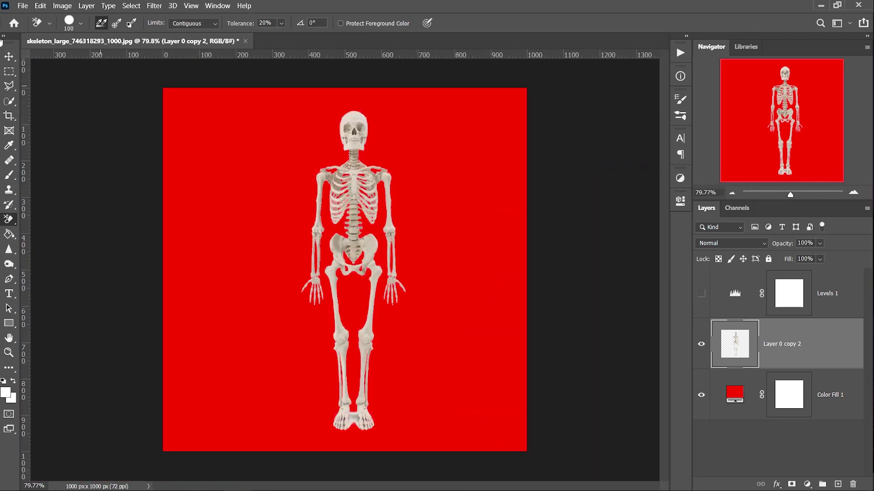